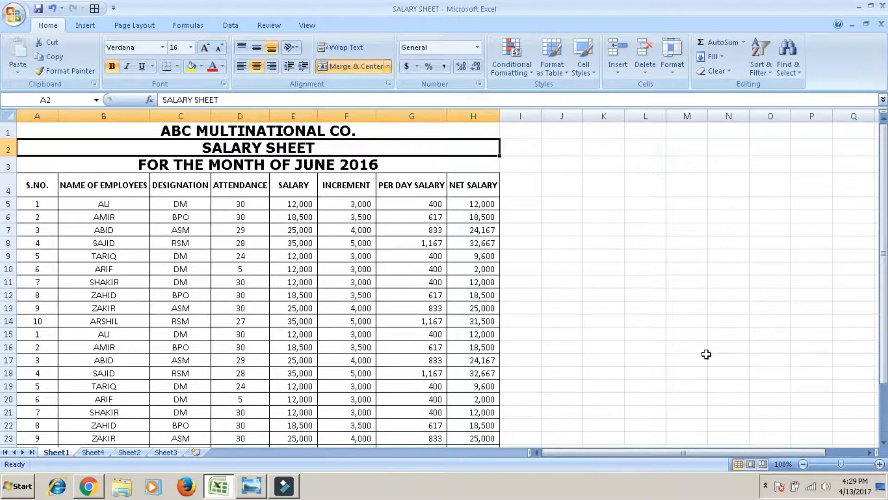
# Step: Select the net salary values in H5:H19 and enlarge the sheet to 130%
pyautogui.click(481, 204)
pyautogui.moveTo(481, 205); pyautogui.dragTo(481, 217)
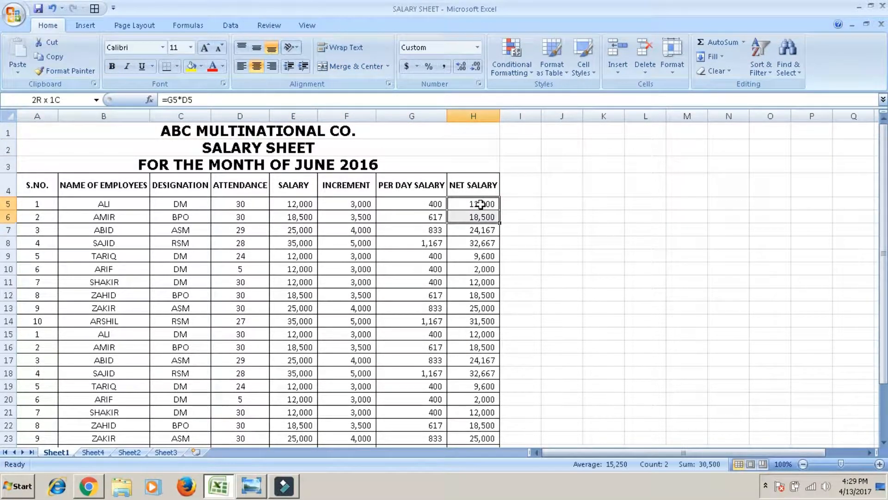
pyautogui.hotkey('shift', 'Down')
pyautogui.hotkey('shift', 'Down')
pyautogui.hotkey('shift', 'Down')
pyautogui.hotkey('shift', 'Down')
pyautogui.hotkey('shift', 'Down')
pyautogui.hotkey('shift', 'Down')
pyautogui.hotkey('shift', 'Down')
pyautogui.hotkey('shift', 'Down')
pyautogui.hotkey('shift', 'Down')
pyautogui.hotkey('shift', 'Down')
pyautogui.hotkey('shift', 'Down')
pyautogui.hotkey('shift', 'Down')
pyautogui.hotkey('shift', 'Down')
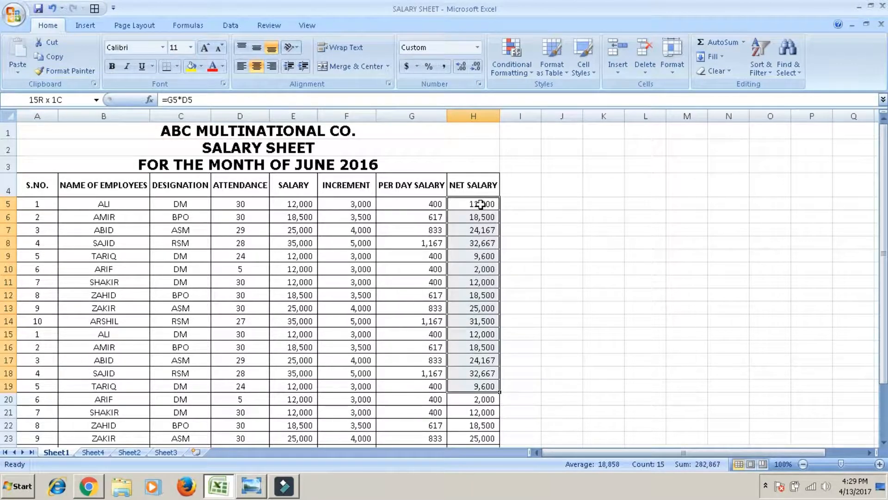
pyautogui.click(879, 465)
pyautogui.click(879, 464)
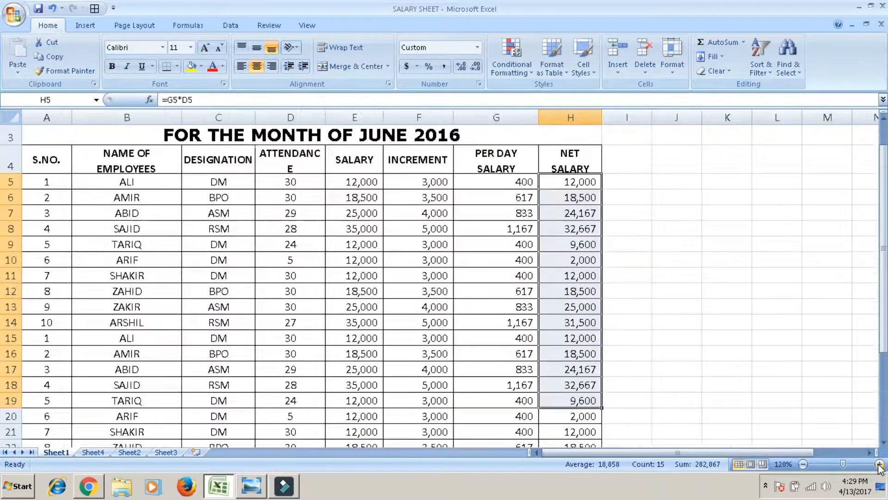
pyautogui.click(879, 464)
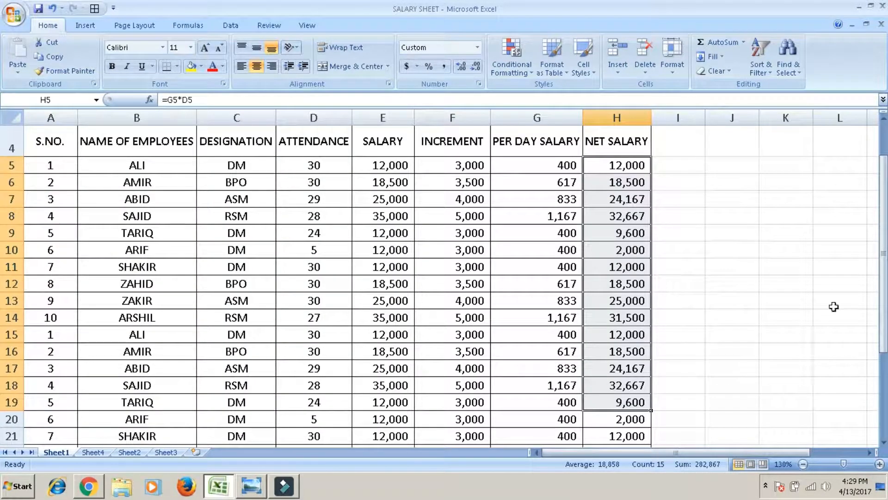
pyautogui.click(884, 122)
pyautogui.click(883, 121)
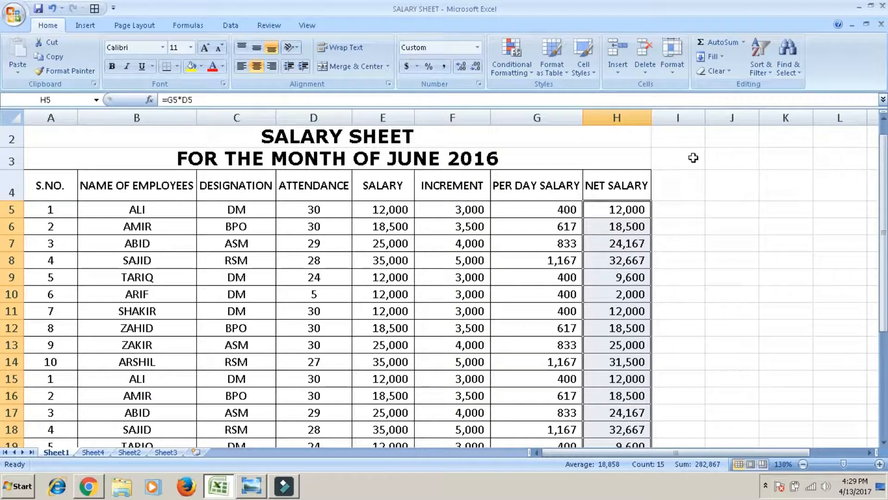
# Step: Highlight net salaries in H5:H19 greater than 17,333, previewing yellow and green fills before applying Light Red Fill with Dark Red Text
pyautogui.click(518, 63)
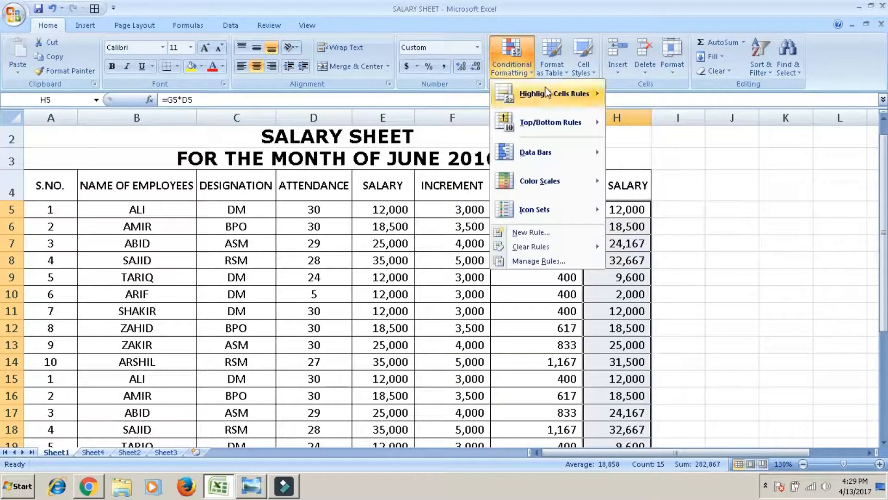
pyautogui.moveTo(548, 91)
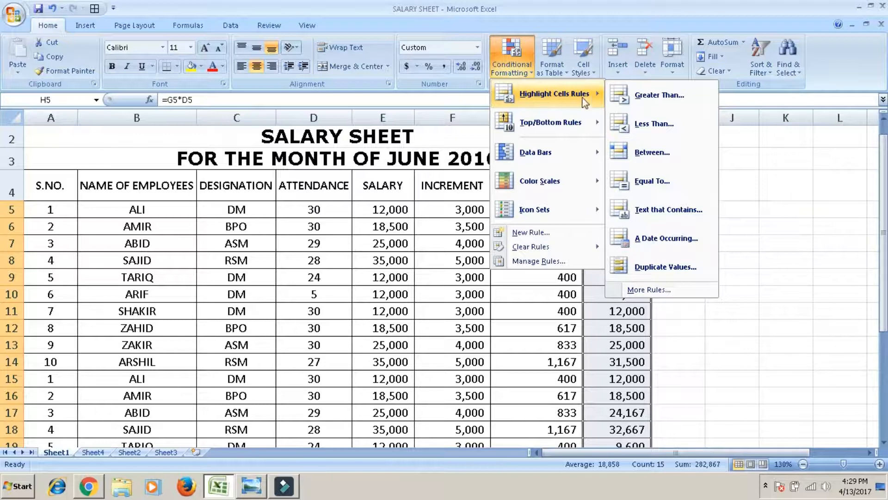
pyautogui.click(641, 99)
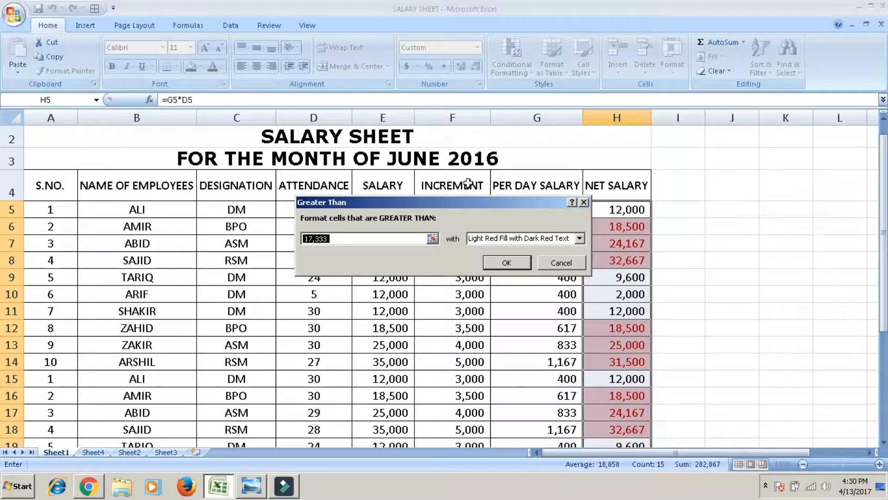
pyautogui.moveTo(448, 207); pyautogui.dragTo(380, 211)
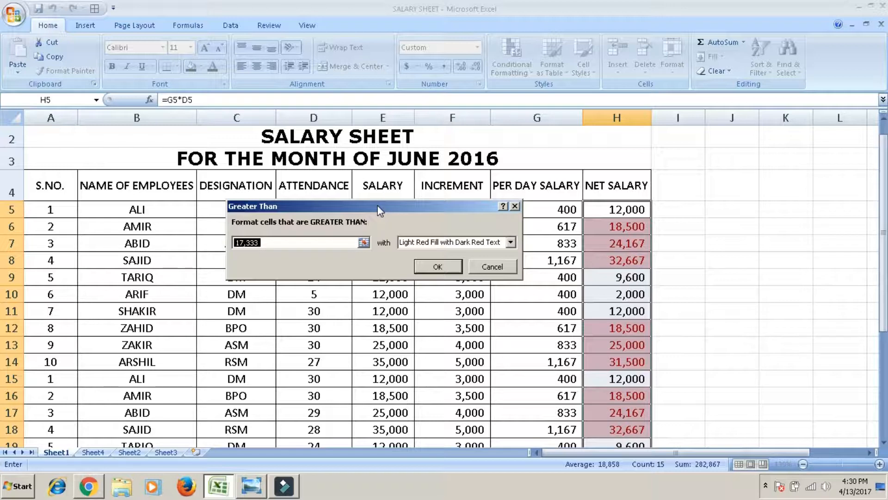
pyautogui.click(444, 245)
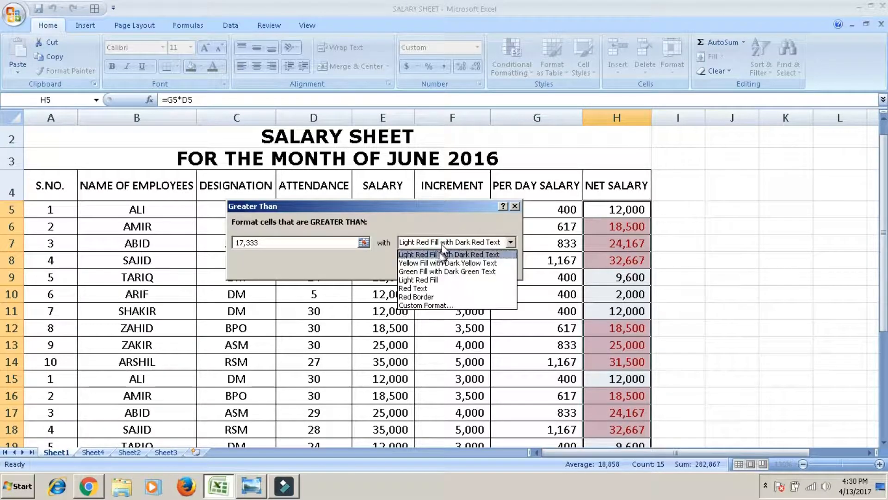
pyautogui.click(429, 263)
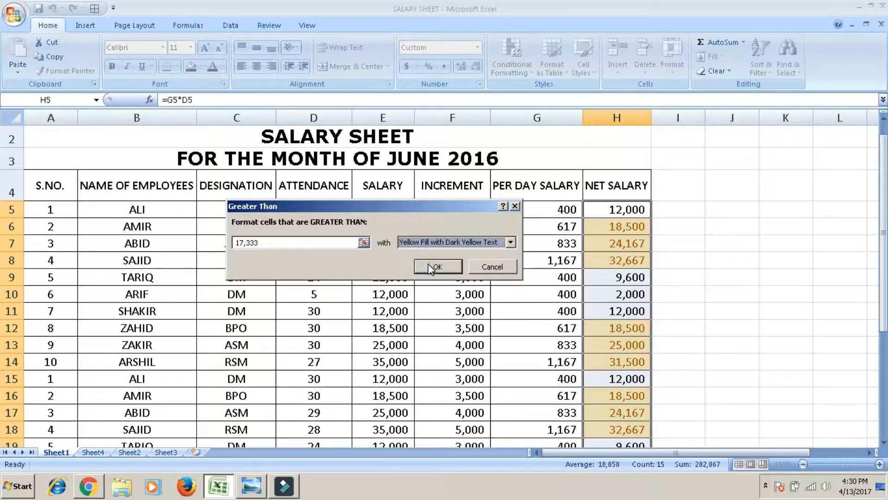
pyautogui.click(447, 242)
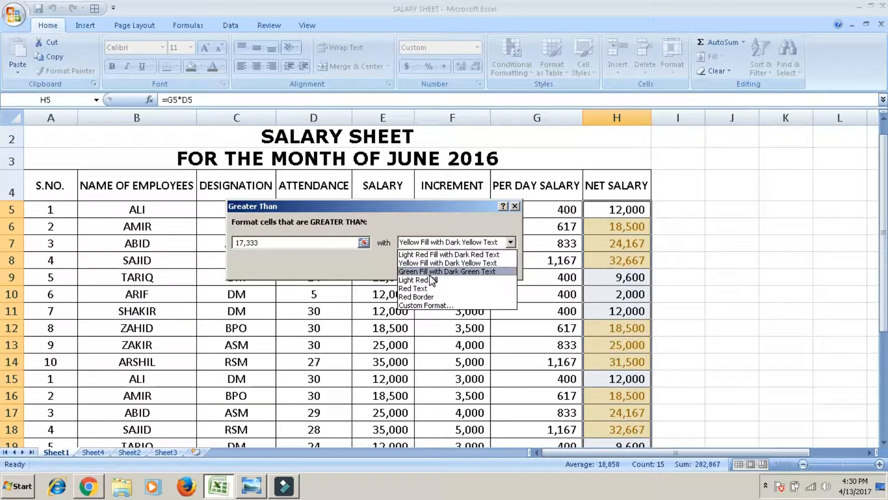
pyautogui.click(433, 272)
pyautogui.click(463, 245)
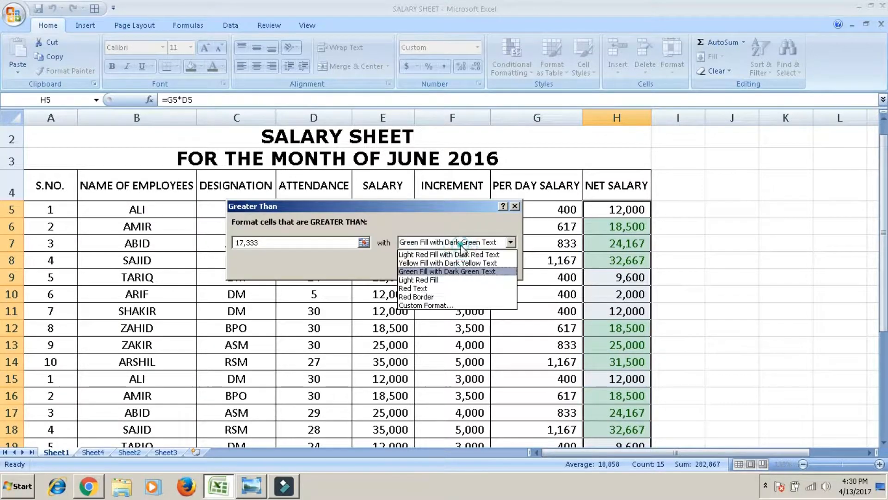
pyautogui.click(442, 252)
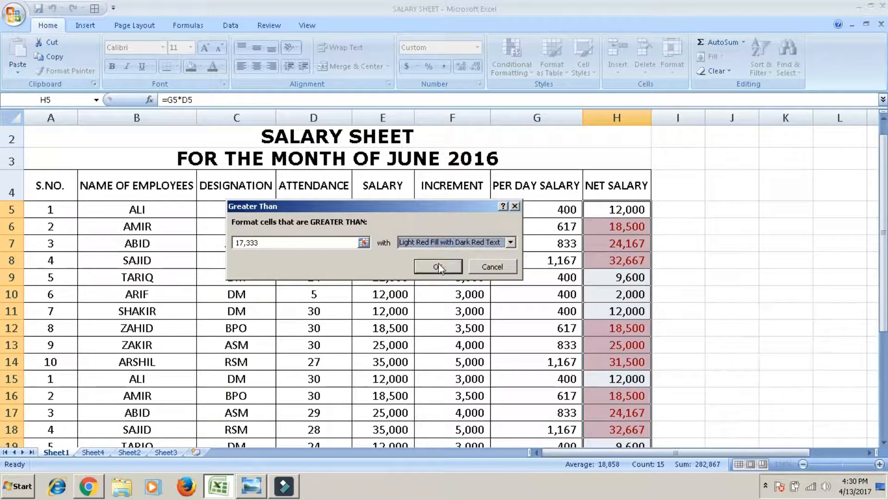
pyautogui.click(441, 266)
# Step: Examine which cells in the net salary column the Greater Than rule highlights
pyautogui.click(671, 292)
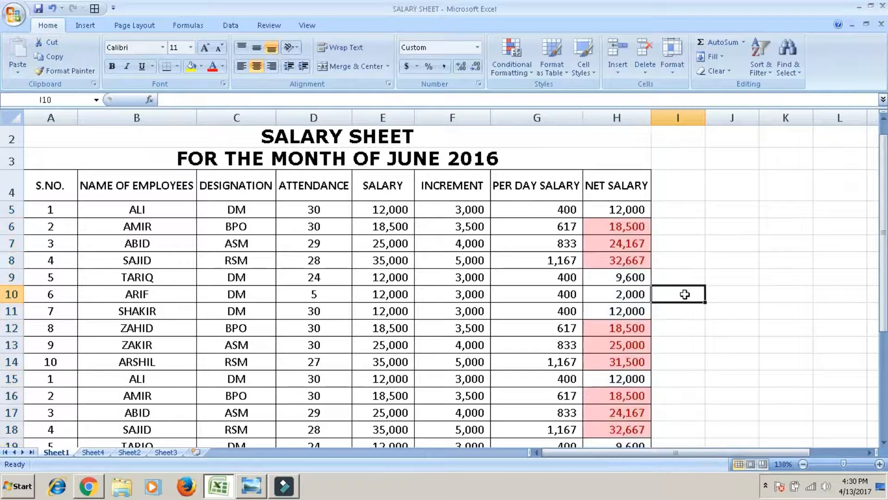
pyautogui.press('Down')
pyautogui.press('Down')
pyautogui.press('Down')
pyautogui.press('Down')
pyautogui.press('Down')
pyautogui.press('Down')
pyautogui.press('Down')
pyautogui.press('Down')
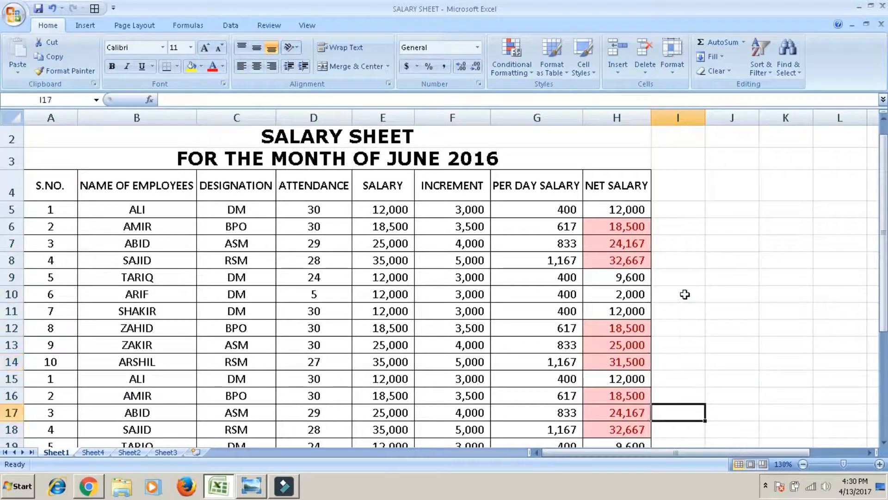
pyautogui.press('Up')
pyautogui.press('Up')
pyautogui.press('Up')
pyautogui.press('Up')
pyautogui.press('Up')
pyautogui.press('Up')
pyautogui.press('Up')
pyautogui.press('Up')
pyautogui.press('Up')
pyautogui.press('Up')
pyautogui.press('Up')
pyautogui.press('Up')
pyautogui.press('Up')
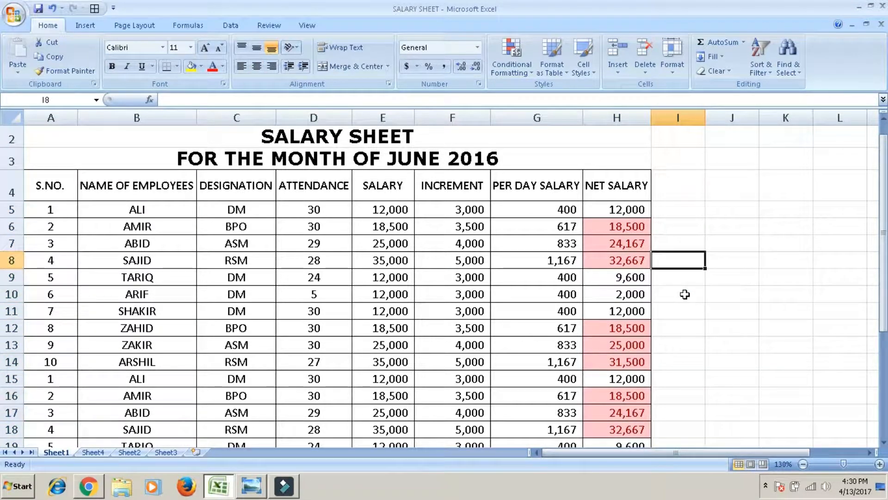
pyautogui.press('Down')
pyautogui.press('Down')
pyautogui.press('Down')
pyautogui.press('Down')
pyautogui.press('Down')
pyautogui.press('Down')
pyautogui.press('Down')
pyautogui.press('Down')
pyautogui.press('Down')
pyautogui.press('Down')
pyautogui.press('Down')
pyautogui.press('Down')
pyautogui.press('Down')
pyautogui.press('Down')
pyautogui.press('Down')
pyautogui.press('Down')
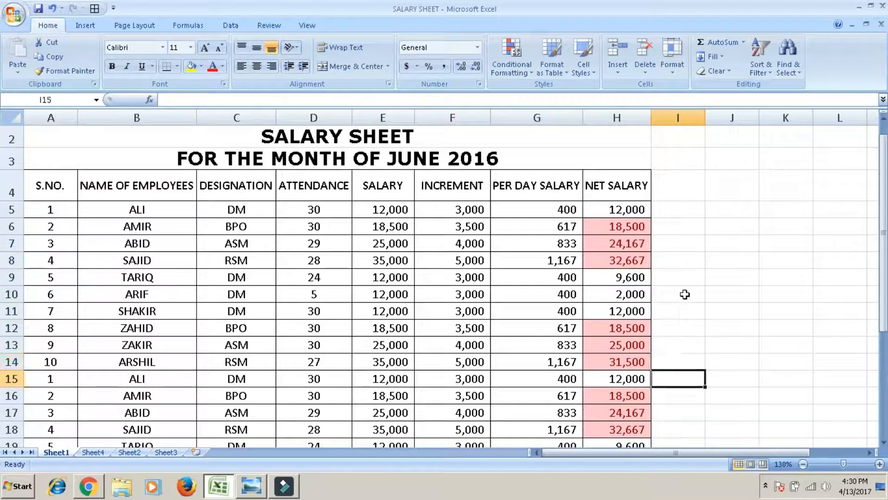
pyautogui.press('Up')
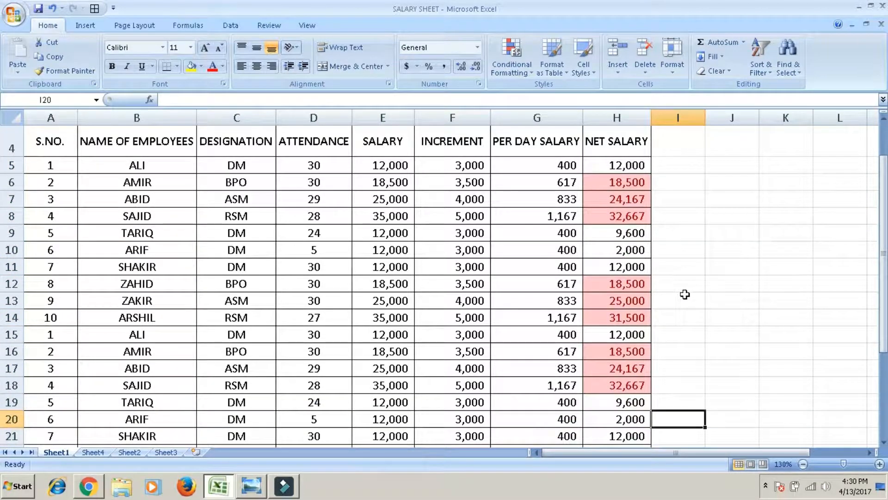
pyautogui.press('Up')
pyautogui.press('Up')
pyautogui.press('Up')
pyautogui.press('Up')
pyautogui.press('Up')
pyautogui.press('Up')
pyautogui.press('Up')
pyautogui.press('Up')
pyautogui.press('Up')
pyautogui.press('Up')
pyautogui.press('Up')
pyautogui.press('Up')
pyautogui.press('Up')
pyautogui.press('Up')
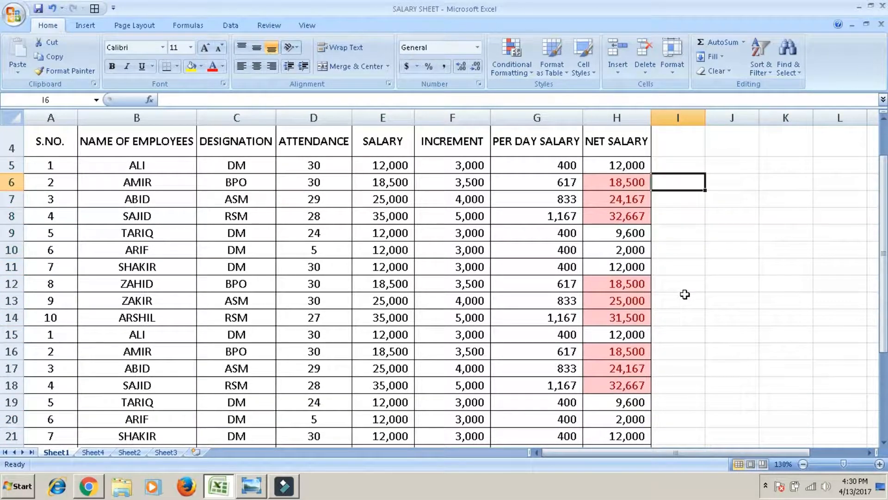
pyautogui.press('Up')
# Step: Undo the Greater Than highlighting and select all net salary values in H5:H24
pyautogui.press('Left')
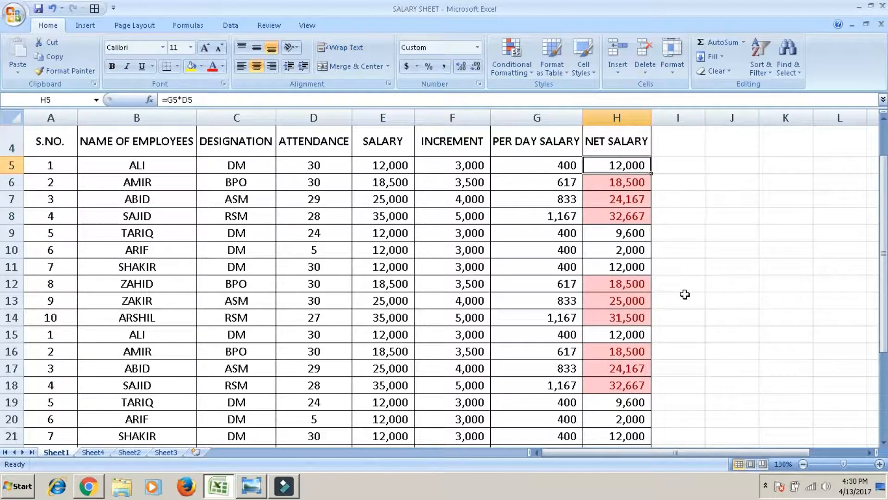
pyautogui.hotkey('shift', 'Down')
pyautogui.hotkey('shift', 'Down')
pyautogui.hotkey('shift', 'Down')
pyautogui.hotkey('shift', 'Down')
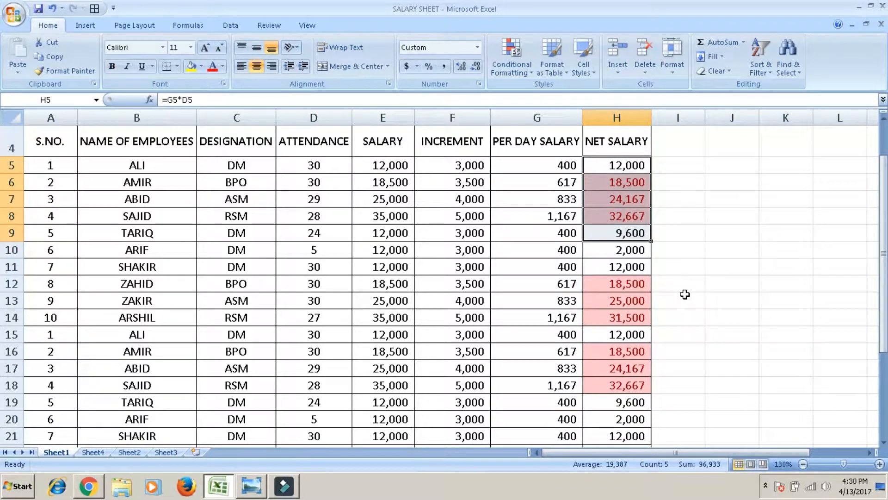
pyautogui.hotkey('shift', 'Down')
pyautogui.hotkey('shift', 'Down')
pyautogui.hotkey('shift', 'Down')
pyautogui.hotkey('shift', 'Down')
pyautogui.hotkey('shift', 'Down')
pyautogui.hotkey('shift', 'Down')
pyautogui.hotkey('shift', 'Down')
pyautogui.hotkey('shift', 'Down')
pyautogui.hotkey('shift', 'Down')
pyautogui.hotkey('shift', 'Down')
pyautogui.hotkey('shift', 'Down')
pyautogui.hotkey('shift', 'Down')
pyautogui.hotkey('shift', 'Down')
pyautogui.hotkey('shift', 'Down')
pyautogui.hotkey('shift', 'Down')
pyautogui.hotkey('shift', 'Down')
pyautogui.hotkey('shift', 'Down')
pyautogui.hotkey('shift', 'Down')
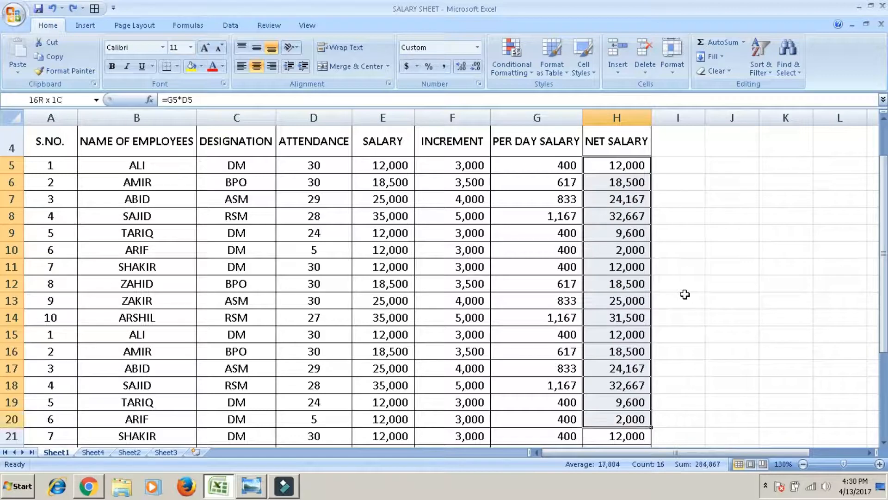
pyautogui.hotkey('shift', 'Up')
pyautogui.hotkey('shift', 'Up')
pyautogui.hotkey('shift', 'Up')
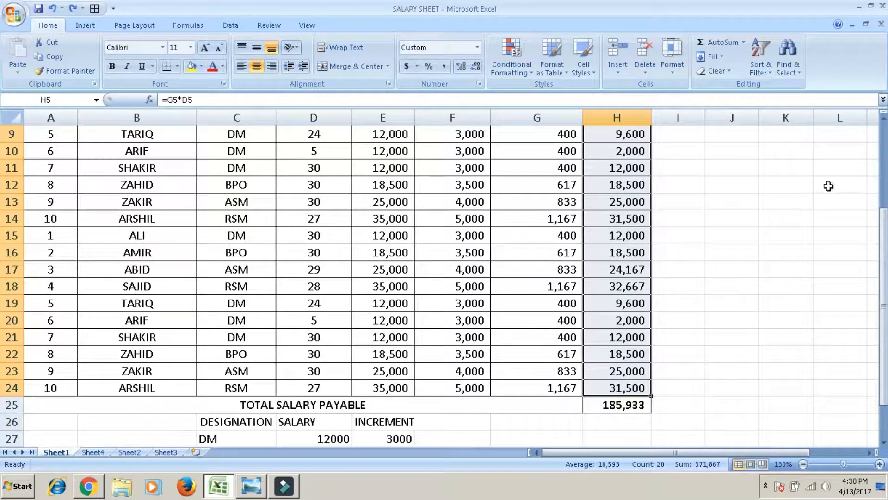
# Step: Highlight net salaries in H5:H24 less than 17,333 using Yellow Fill with Dark Yellow Text
pyautogui.click(526, 73)
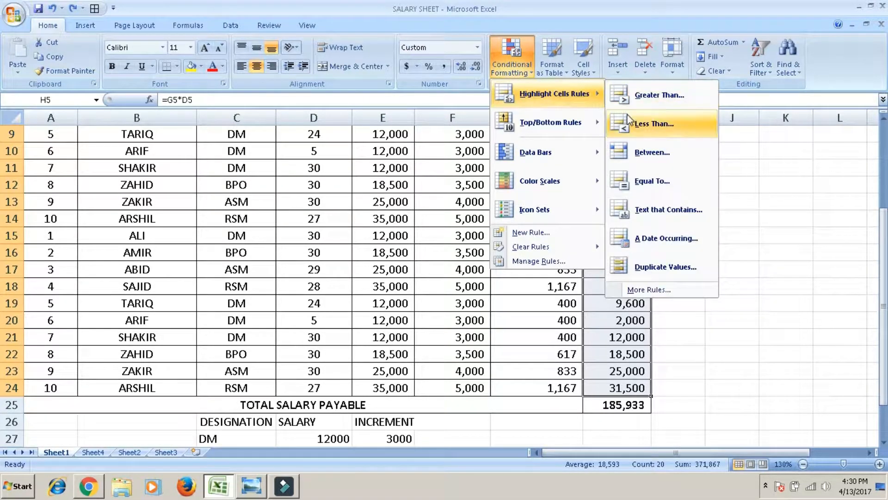
pyautogui.click(630, 122)
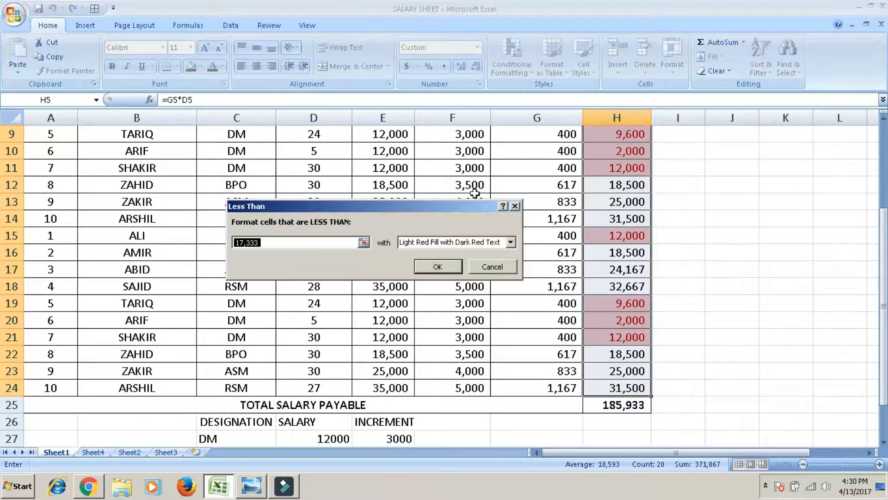
pyautogui.click(452, 243)
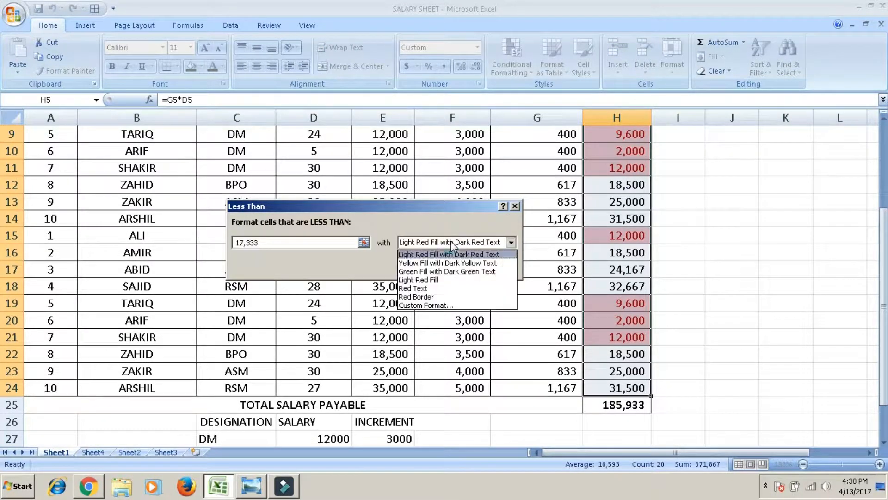
pyautogui.click(426, 264)
pyautogui.click(425, 265)
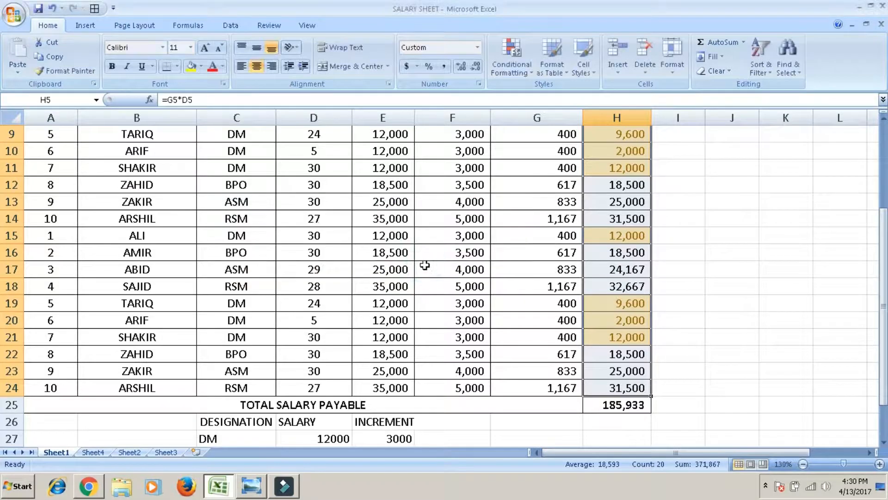
# Step: Review the Less Than highlighting along the whole net salary column down to the total row
pyautogui.click(745, 173)
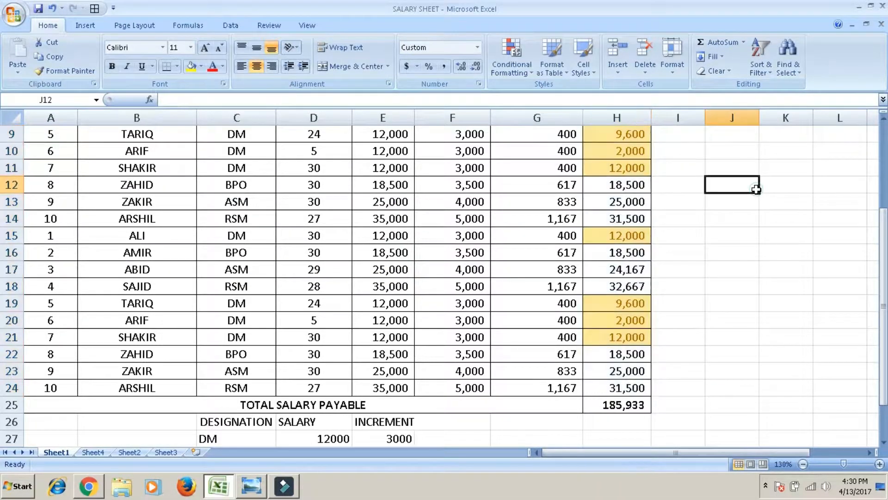
pyautogui.press('Up')
pyautogui.press('Up')
pyautogui.press('Up')
pyautogui.press('Up')
pyautogui.press('Up')
pyautogui.press('Up')
pyautogui.press('Up')
pyautogui.press('Up')
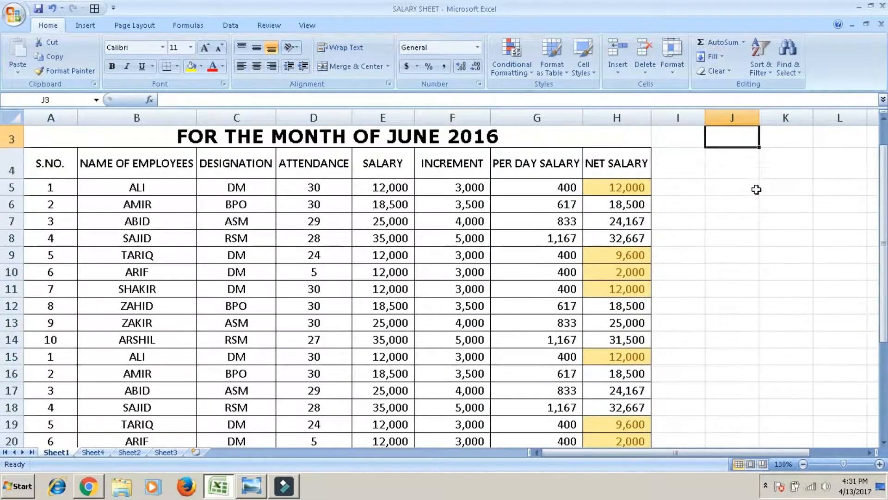
pyautogui.press('Down')
pyautogui.press('Down')
pyautogui.press('Down')
pyautogui.press('Down')
pyautogui.press('Down')
pyautogui.press('Down')
pyautogui.press('Down')
pyautogui.press('Down')
pyautogui.press('Down')
pyautogui.press('Down')
pyautogui.press('Down')
pyautogui.press('Down')
pyautogui.press('Down')
pyautogui.press('Down')
pyautogui.press('Down')
pyautogui.press('Down')
pyautogui.press('Down')
pyautogui.press('Down')
pyautogui.press('Down')
pyautogui.press('Down')
pyautogui.press('Down')
pyautogui.press('Down')
pyautogui.press('Down')
pyautogui.press('Down')
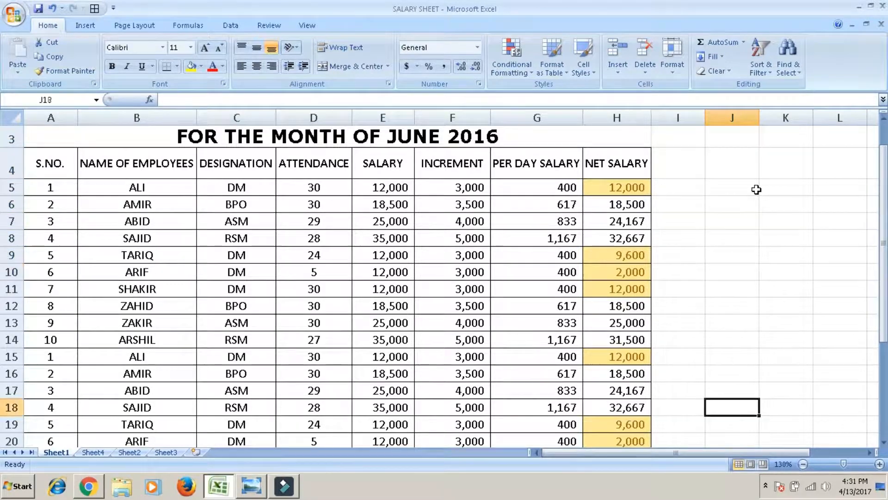
pyautogui.press('Up')
pyautogui.press('Up')
pyautogui.press('Up')
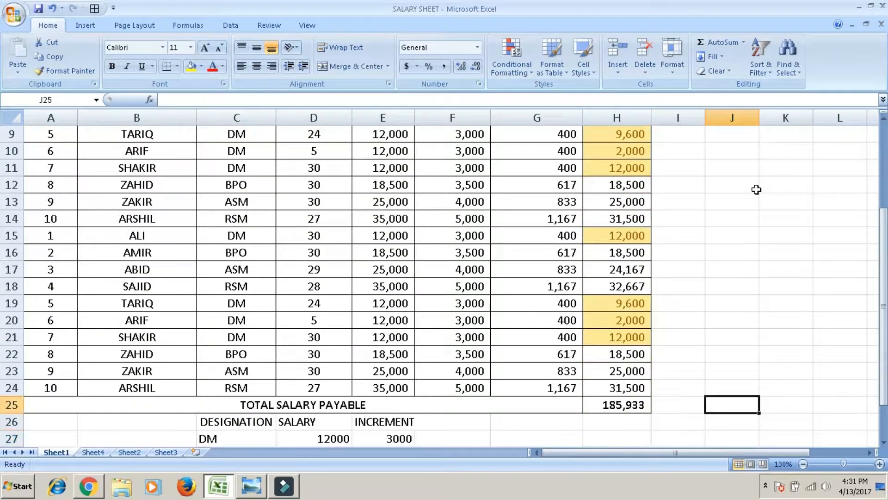
# Step: Undo the Less Than highlighting and select all net salary values in H5:H24 again
pyautogui.press('Left')
pyautogui.press('Left')
pyautogui.hotkey('shift', 'Up')
pyautogui.hotkey('shift', 'Up')
pyautogui.hotkey('shift', 'Up')
pyautogui.hotkey('shift', 'Up')
pyautogui.hotkey('shift', 'Up')
pyautogui.hotkey('shift', 'Up')
pyautogui.hotkey('shift', 'Up')
pyautogui.hotkey('shift', 'Up')
pyautogui.hotkey('shift', 'Up')
pyautogui.hotkey('shift', 'Up')
pyautogui.hotkey('shift', 'Up')
pyautogui.hotkey('shift', 'Up')
pyautogui.hotkey('shift', 'Up')
pyautogui.hotkey('shift', 'Up')
pyautogui.hotkey('shift', 'Up')
pyautogui.hotkey('shift', 'Up')
pyautogui.hotkey('shift', 'Up')
pyautogui.hotkey('shift', 'Up')
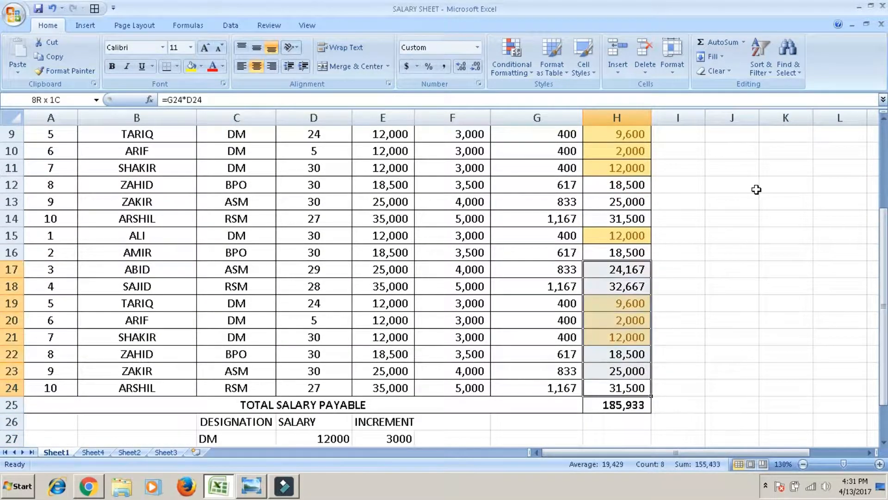
pyautogui.hotkey('shift', 'Up')
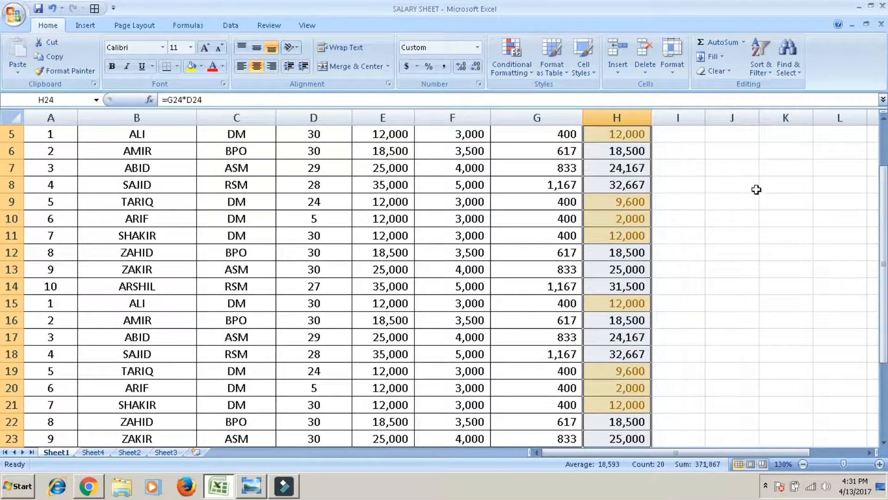
pyautogui.hotkey('ctrl', 'z')
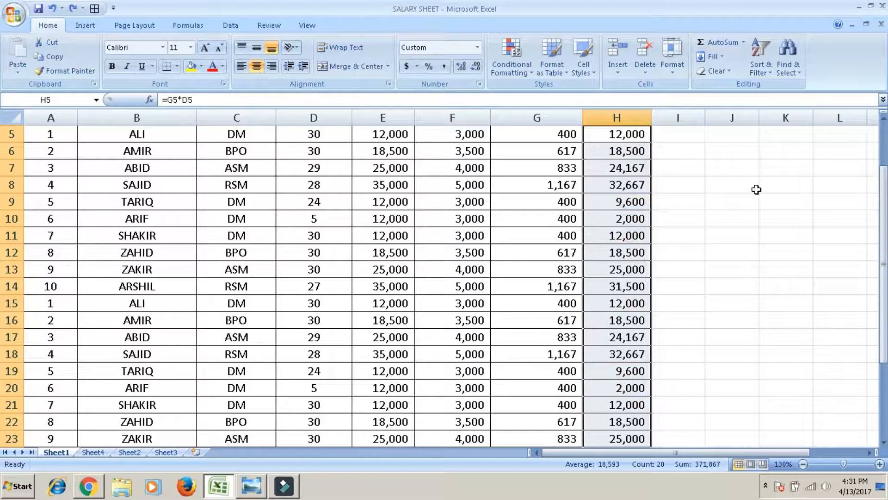
pyautogui.press('Up')
pyautogui.press('Up')
pyautogui.press('Down')
pyautogui.press('Down')
pyautogui.hotkey('shift', 'Down')
pyautogui.hotkey('shift', 'Down')
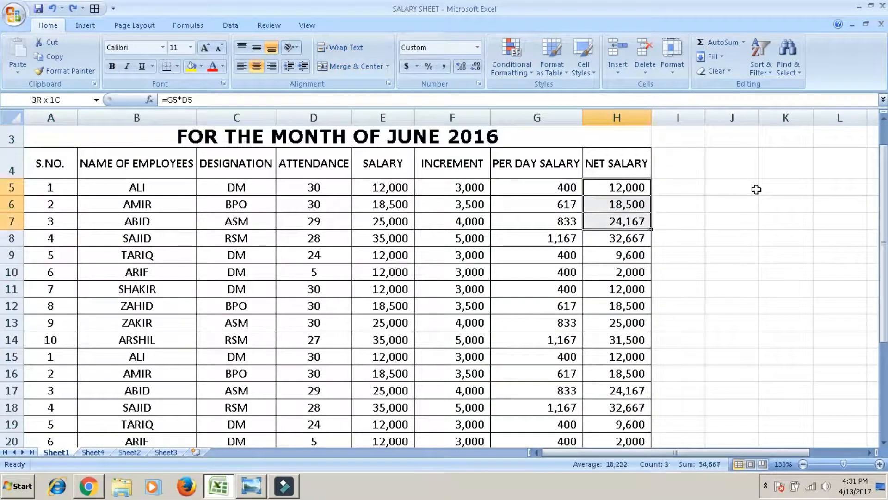
pyautogui.hotkey('shift', 'Down')
pyautogui.hotkey('shift', 'Down')
pyautogui.hotkey('shift', 'Down')
pyautogui.hotkey('shift', 'Down')
pyautogui.hotkey('shift', 'Down')
pyautogui.hotkey('shift', 'Down')
pyautogui.hotkey('shift', 'Down')
pyautogui.hotkey('shift', 'Down')
pyautogui.hotkey('shift', 'Down')
pyautogui.hotkey('shift', 'Down')
pyautogui.hotkey('shift', 'Down')
pyautogui.hotkey('shift', 'Down')
pyautogui.hotkey('shift', 'Down')
pyautogui.hotkey('shift', 'Down')
pyautogui.hotkey('shift', 'Down')
pyautogui.hotkey('shift', 'Down')
pyautogui.hotkey('shift', 'Down')
pyautogui.hotkey('shift', 'Down')
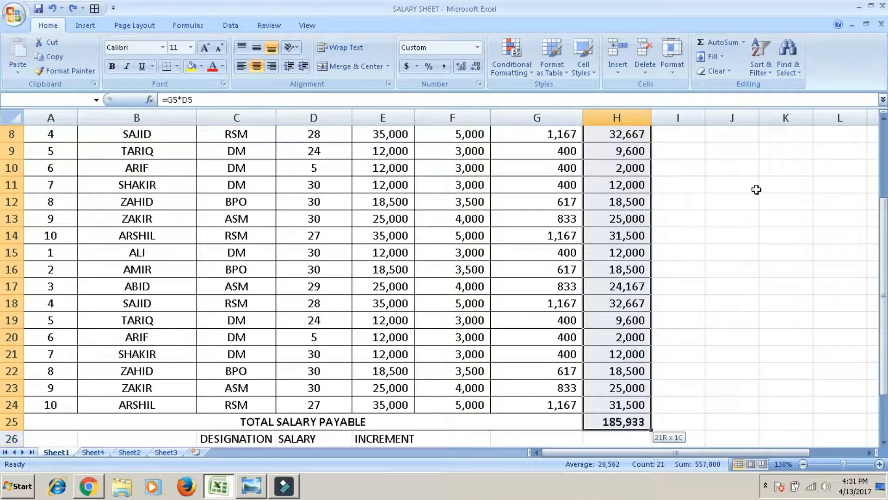
pyautogui.hotkey('shift', 'Up')
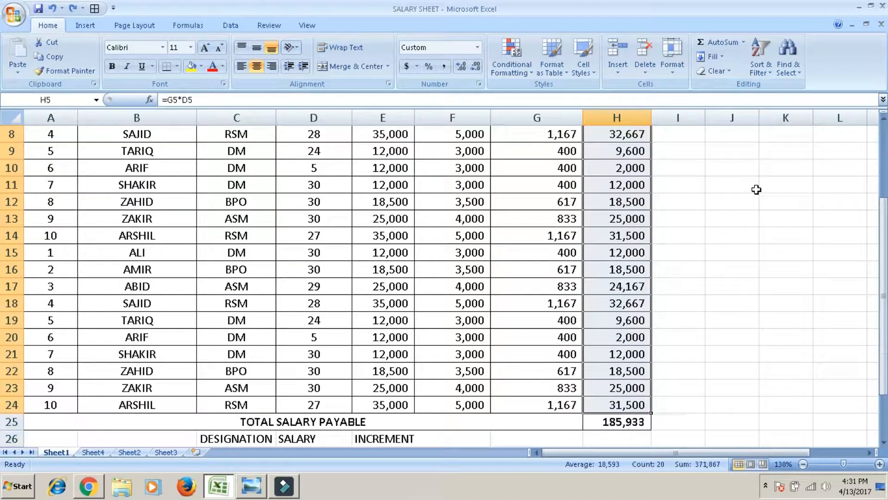
# Step: Highlight net salaries in H5:H24 between 10000 and 20000 using Green Fill with Dark Green Text
pyautogui.click(530, 62)
pyautogui.moveTo(569, 94)
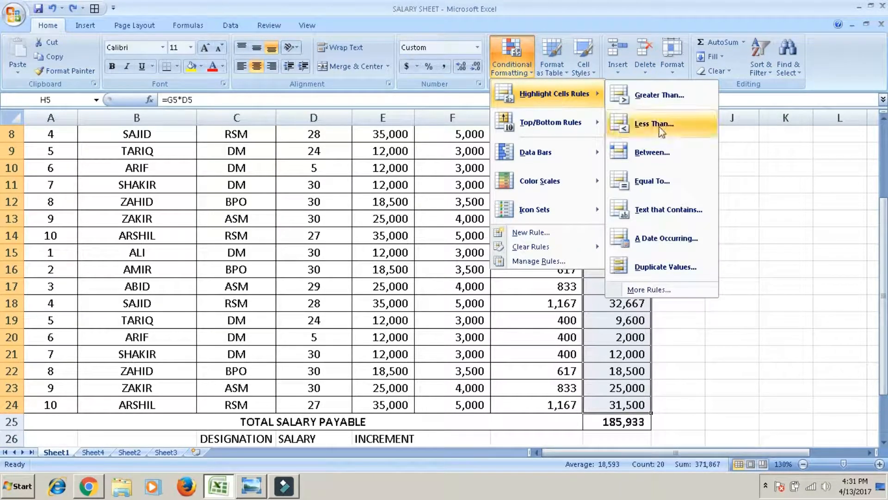
pyautogui.click(642, 154)
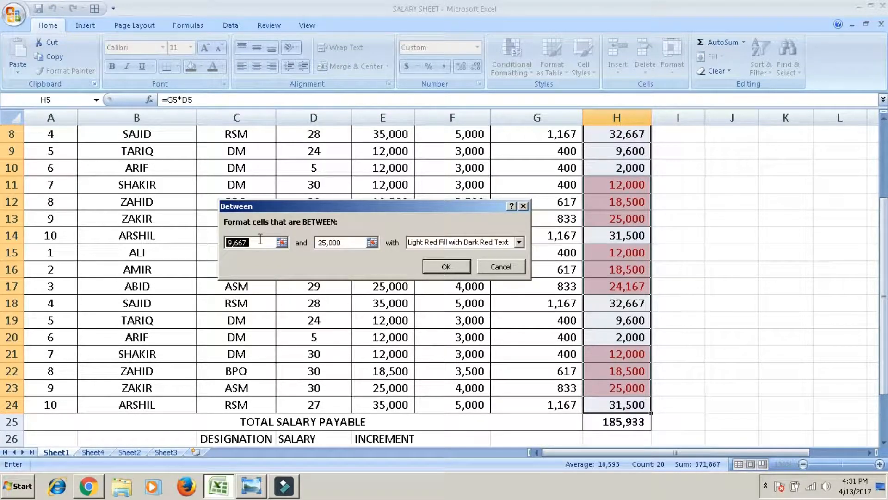
pyautogui.press('BackSpace')
pyautogui.write('10')
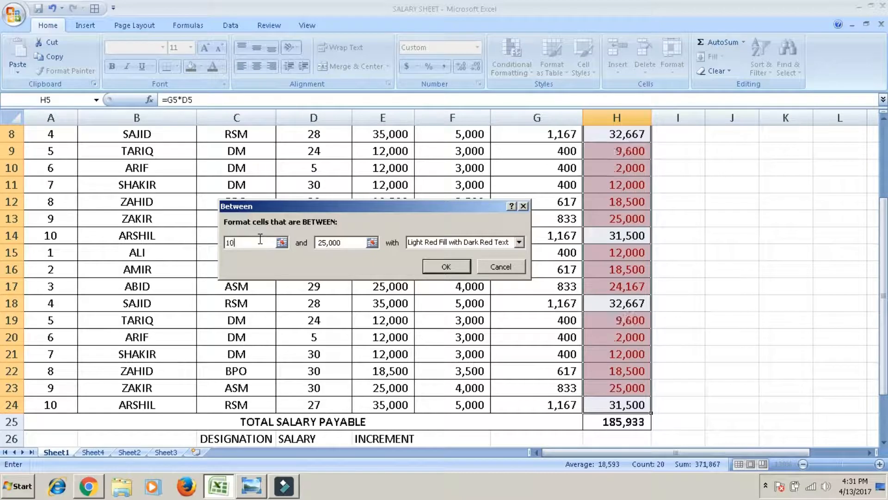
pyautogui.write('000')
pyautogui.press('Tab')
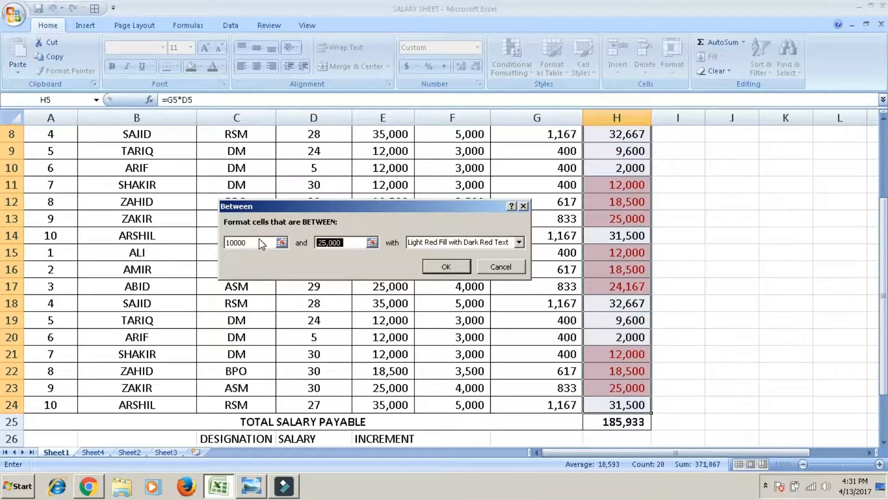
pyautogui.write('20000')
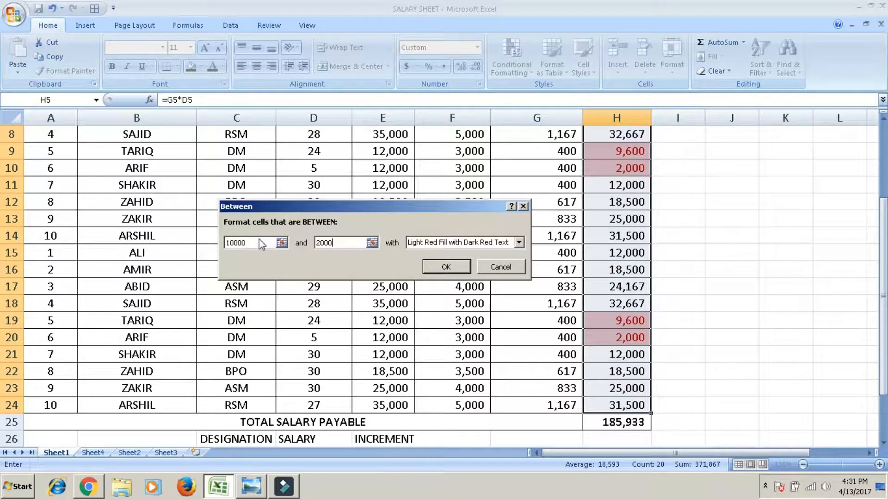
pyautogui.click(416, 245)
pyautogui.click(419, 275)
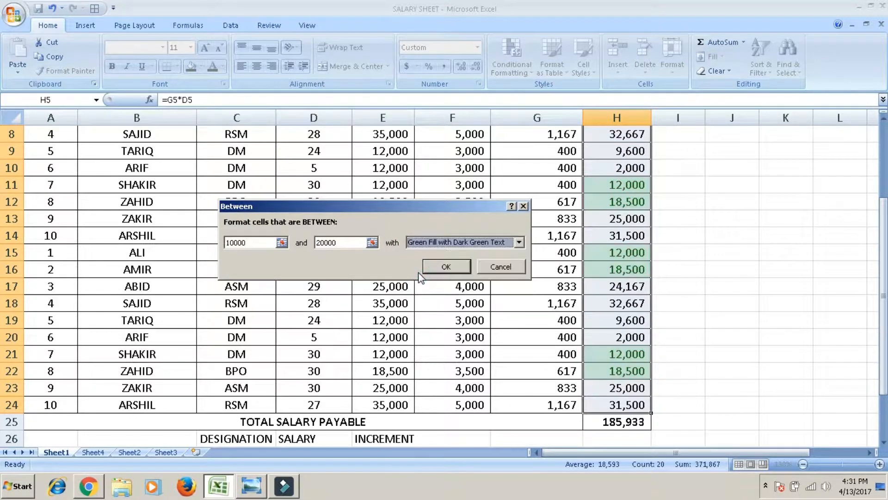
pyautogui.click(435, 267)
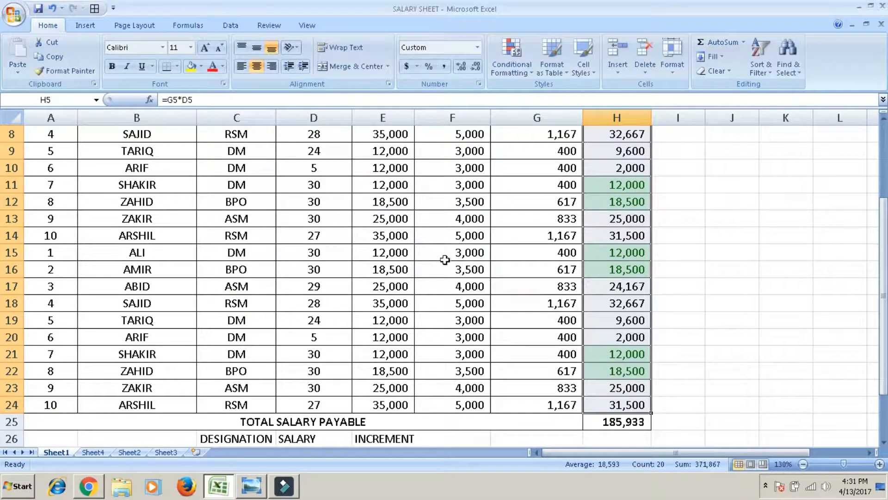
# Step: Review which net salaries the Between rule highlights, from the header down to the total row
pyautogui.click(656, 249)
pyautogui.press('Up')
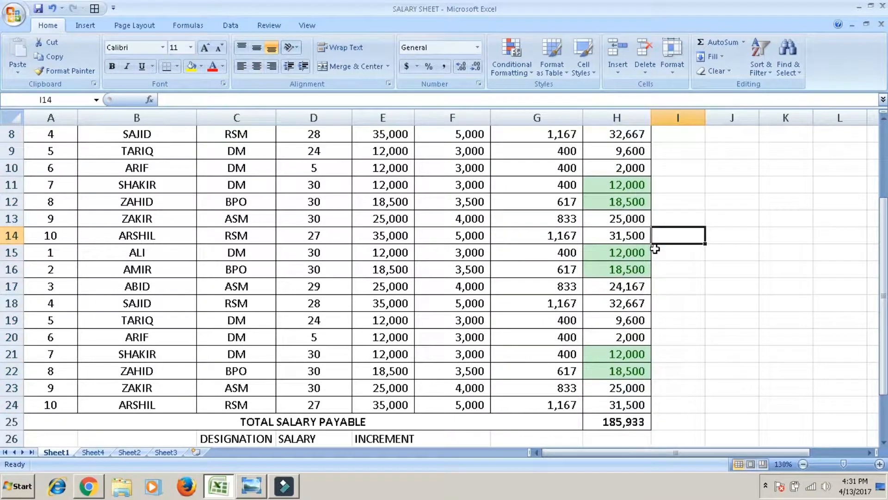
pyautogui.press('Up')
pyautogui.press('Up')
pyautogui.press('Up')
pyautogui.press('Up')
pyautogui.press('Up')
pyautogui.press('Up')
pyautogui.press('Up')
pyautogui.press('Up')
pyautogui.press('Up')
pyautogui.press('Up')
pyautogui.press('Up')
pyautogui.press('Down')
pyautogui.press('Down')
pyautogui.press('Down')
pyautogui.press('Down')
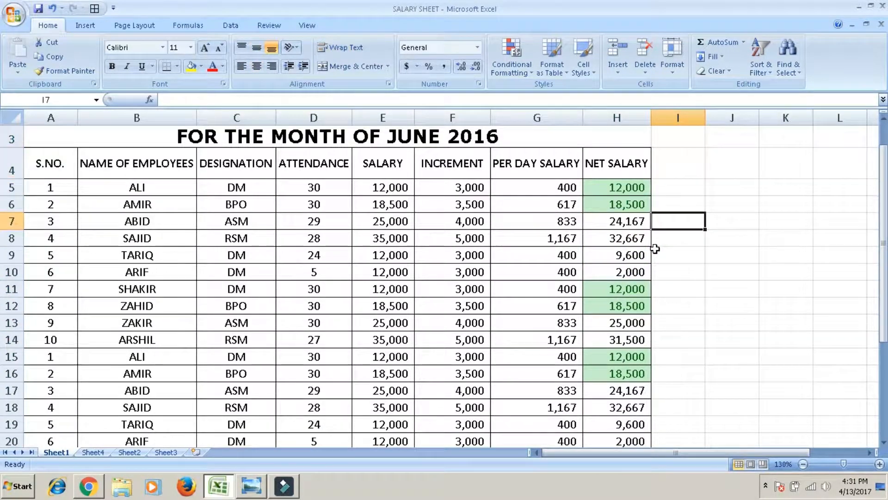
pyautogui.press('Down')
pyautogui.press('Down')
pyautogui.press('Down')
pyautogui.press('Down')
pyautogui.press('Down')
pyautogui.press('Down')
pyautogui.press('Down')
pyautogui.press('Down')
pyautogui.press('Down')
pyautogui.press('Down')
pyautogui.press('Down')
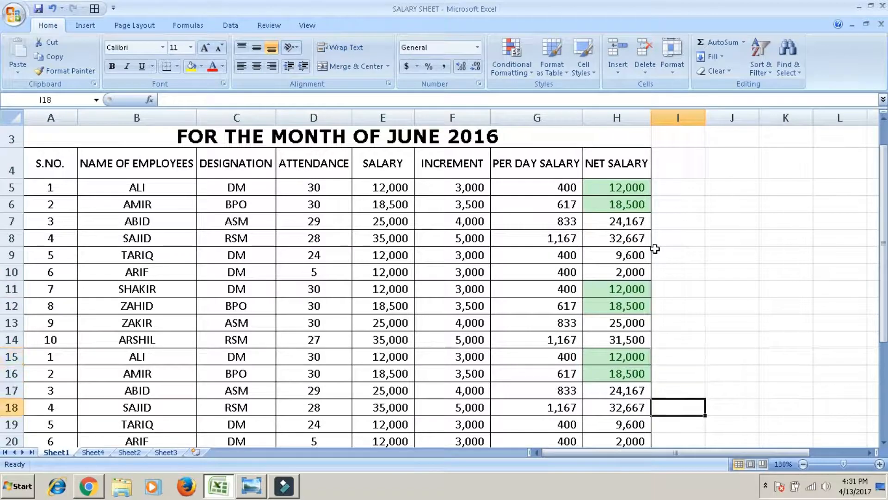
pyautogui.press('Down')
pyautogui.press('Down')
pyautogui.press('Down')
pyautogui.press('Down')
pyautogui.press('Down')
pyautogui.press('Down')
pyautogui.press('Down')
pyautogui.press('Down')
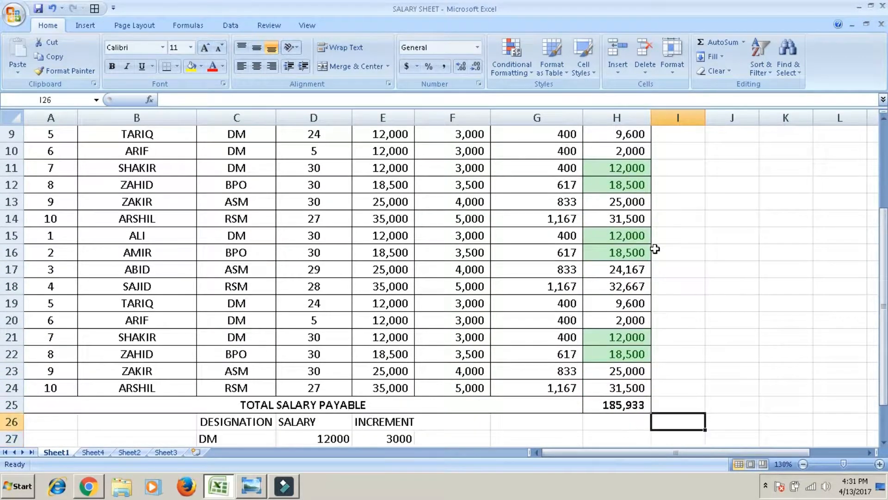
pyautogui.press('Up')
pyautogui.press('Up')
# Step: Undo the Between highlighting and reselect the net salary values in H5:H24
pyautogui.hotkey('ctrl', 'z')
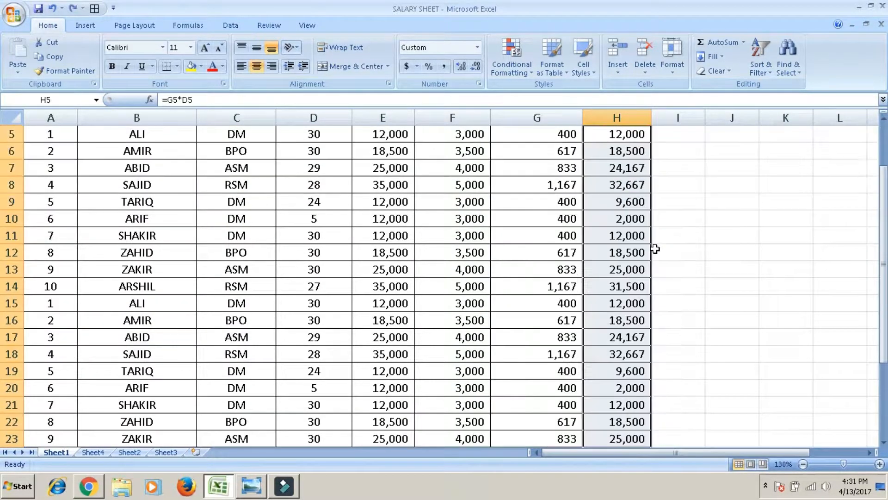
pyautogui.hotkey('ctrl', 'z')
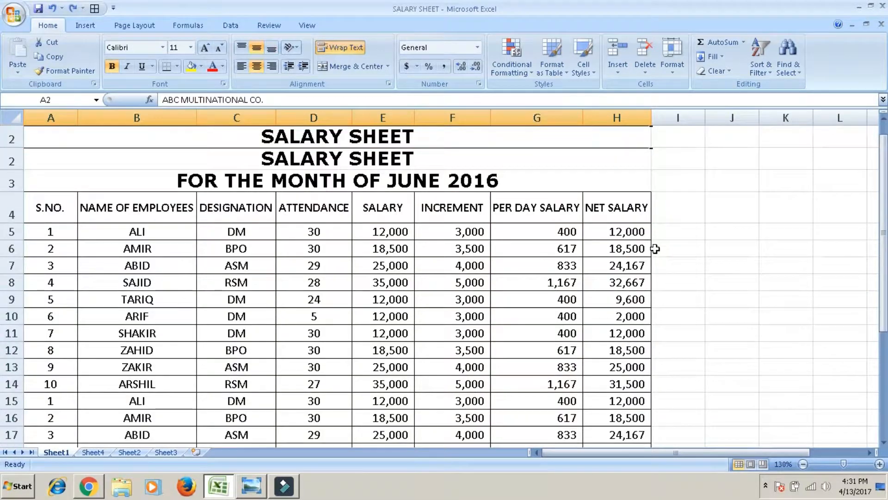
pyautogui.hotkey('shift', 'Down')
pyautogui.hotkey('shift', 'Down')
pyautogui.hotkey('shift', 'Down')
pyautogui.hotkey('shift', 'Down')
pyautogui.hotkey('shift', 'Down')
pyautogui.hotkey('shift', 'Down')
pyautogui.hotkey('shift', 'Down')
pyautogui.hotkey('shift', 'Down')
pyautogui.hotkey('shift', 'Down')
pyautogui.hotkey('shift', 'Down')
pyautogui.hotkey('shift', 'Down')
pyautogui.hotkey('shift', 'Down')
pyautogui.hotkey('shift', 'Down')
pyautogui.hotkey('shift', 'Down')
pyautogui.hotkey('shift', 'Down')
pyautogui.hotkey('shift', 'Down')
pyautogui.hotkey('shift', 'Down')
pyautogui.hotkey('shift', 'Down')
pyautogui.hotkey('shift', 'Down')
pyautogui.hotkey('shift', 'Down')
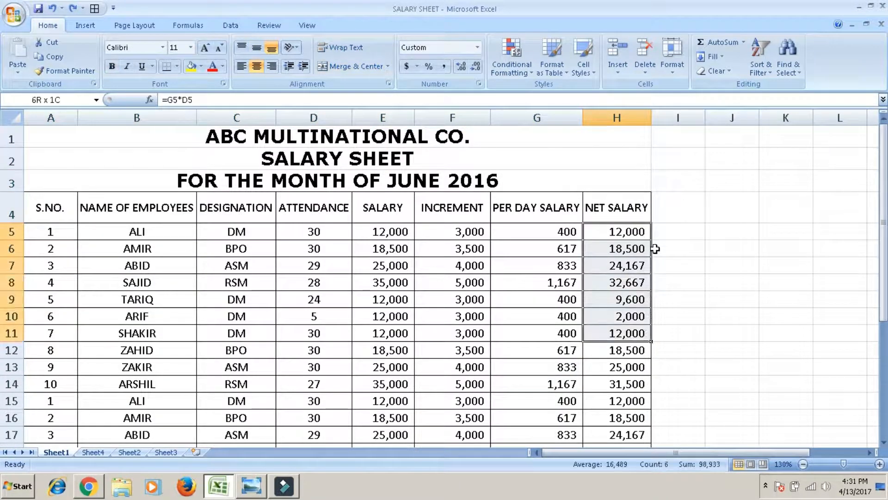
pyautogui.hotkey('shift', 'Up')
pyautogui.hotkey('shift', 'Up')
pyautogui.hotkey('shift', 'Up')
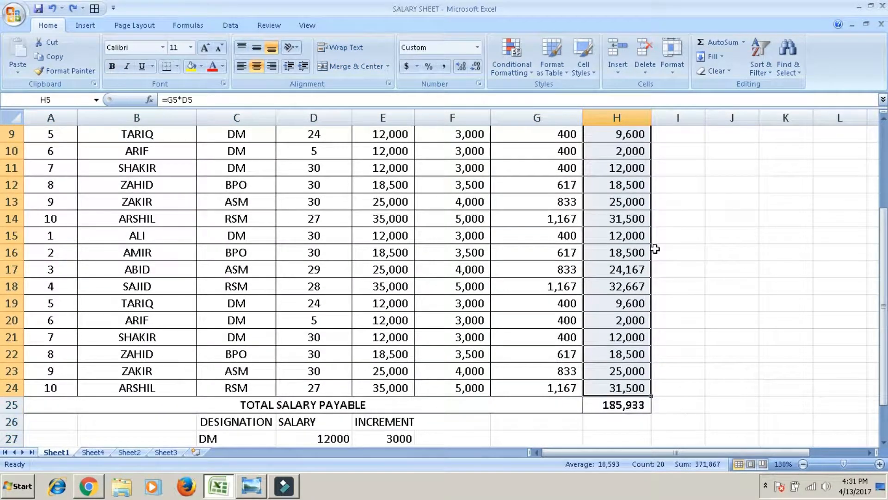
# Step: Highlight net salaries in H5:H24 equal to 12000 using Light Red Fill with Dark Red Text
pyautogui.click(525, 72)
pyautogui.moveTo(555, 95)
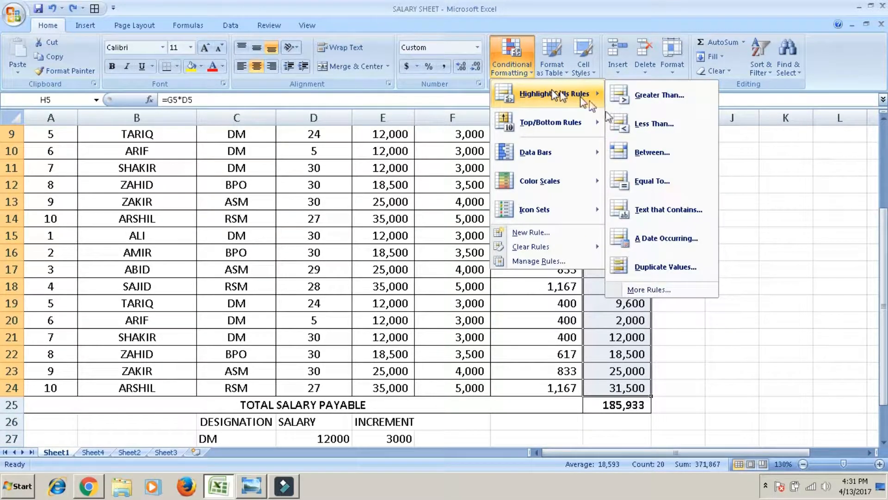
pyautogui.click(653, 178)
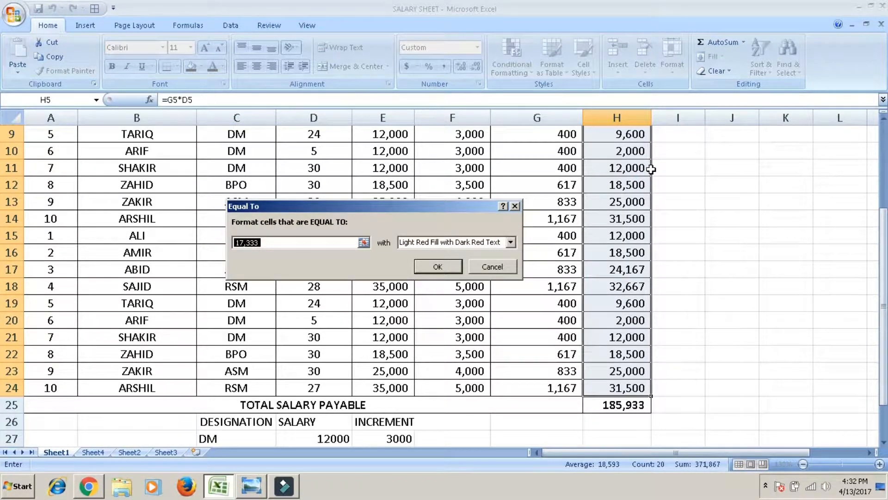
pyautogui.write('12000')
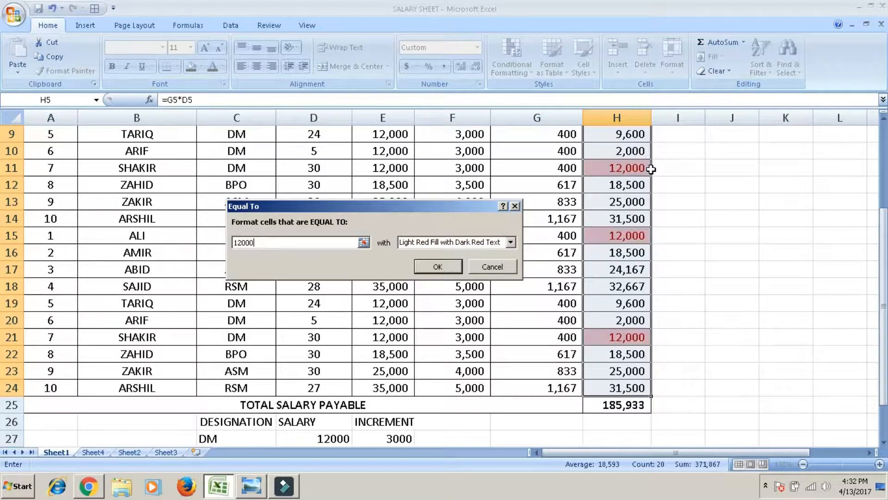
pyautogui.click(431, 266)
# Step: Review the Equal To highlighting along the net salary column down past the total row
pyautogui.press('Up')
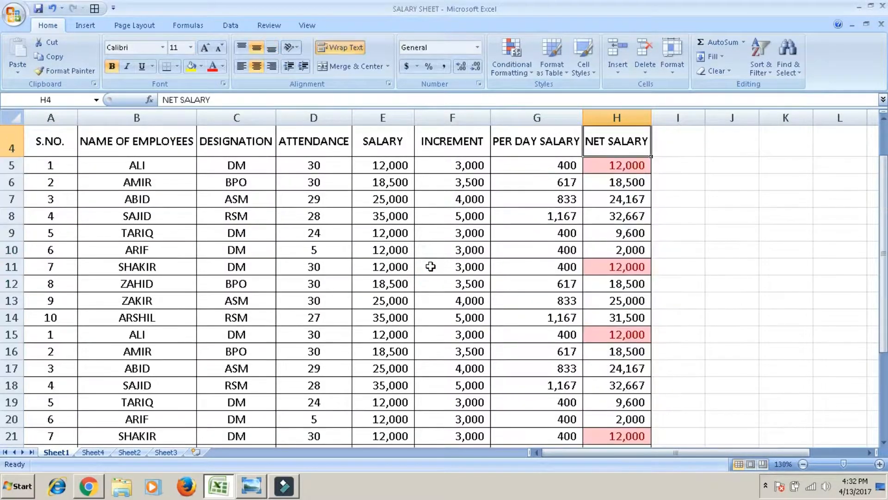
pyautogui.hotkey('ctrl', 'Home')
pyautogui.press('Down')
pyautogui.press('Down')
pyautogui.press('Down')
pyautogui.press('Down')
pyautogui.press('Down')
pyautogui.press('Down')
pyautogui.press('Down')
pyautogui.press('Down')
pyautogui.press('Down')
pyautogui.press('Down')
pyautogui.press('Down')
pyautogui.press('Down')
pyautogui.press('Down')
pyautogui.press('Down')
pyautogui.press('Down')
pyautogui.press('Down')
pyautogui.press('Down')
pyautogui.press('Down')
pyautogui.press('Down')
pyautogui.press('Down')
pyautogui.press('Down')
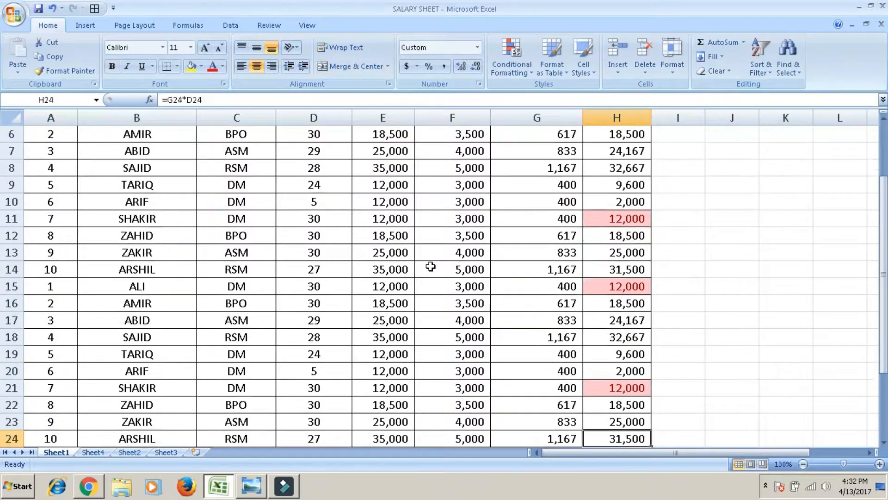
pyautogui.press('Up')
pyautogui.press('Up')
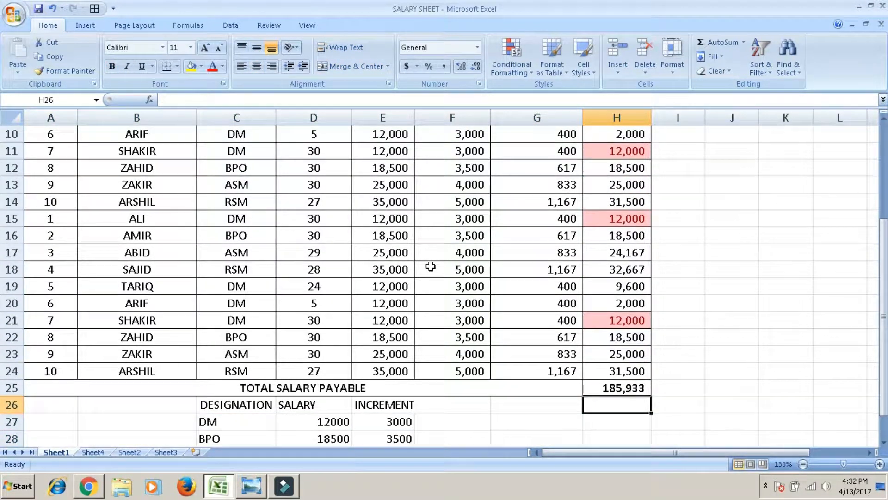
# Step: Undo the Equal To highlighting on the net salary column
pyautogui.hotkey('ctrl', 'z')
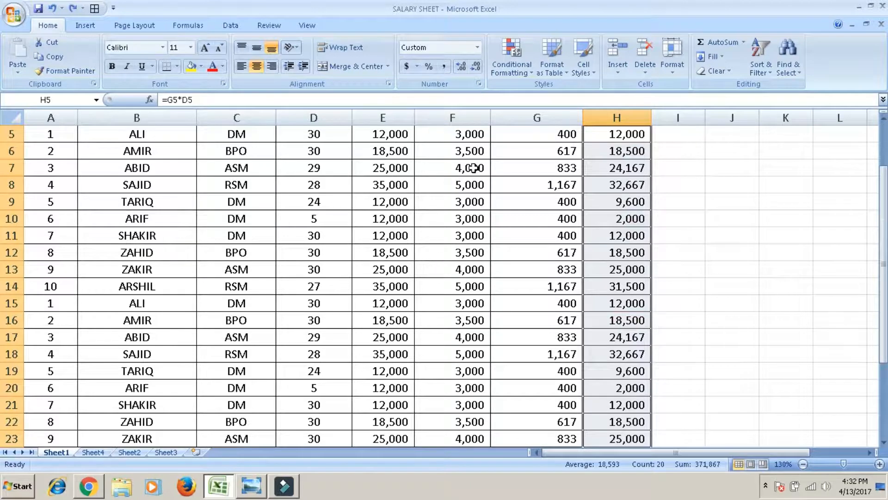
pyautogui.click(511, 69)
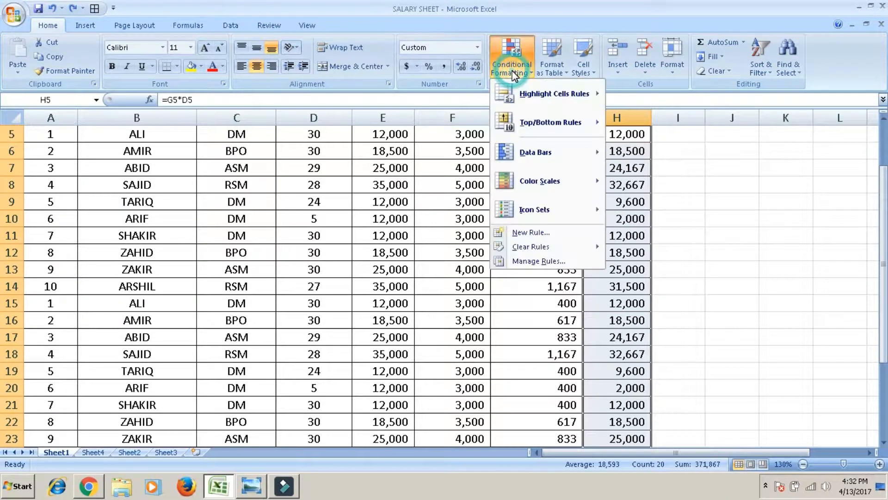
pyautogui.moveTo(583, 95)
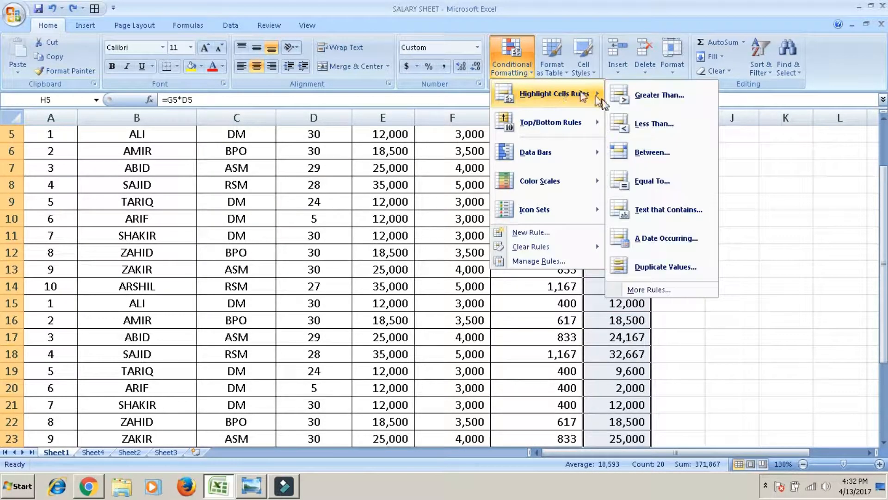
pyautogui.click(652, 181)
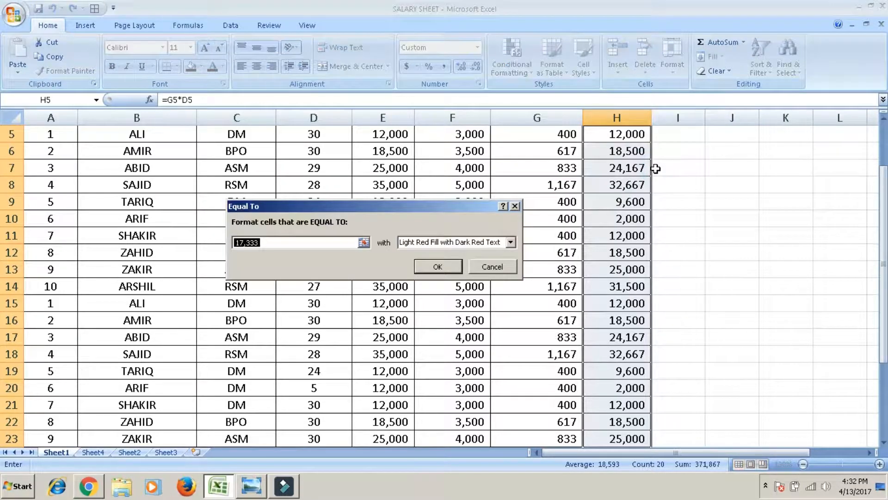
pyautogui.click(513, 265)
# Step: Inspect the Text That Contains highlight rule for the selected net salaries and close it without applying
pyautogui.click(519, 57)
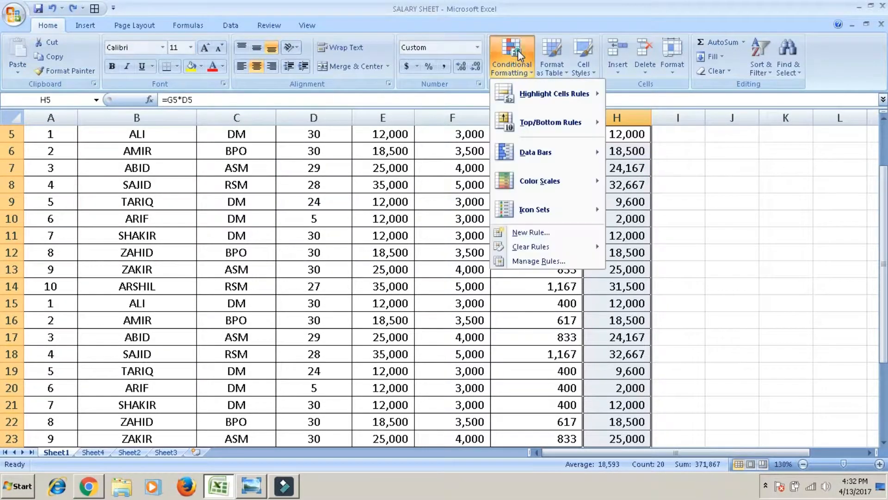
pyautogui.moveTo(559, 97)
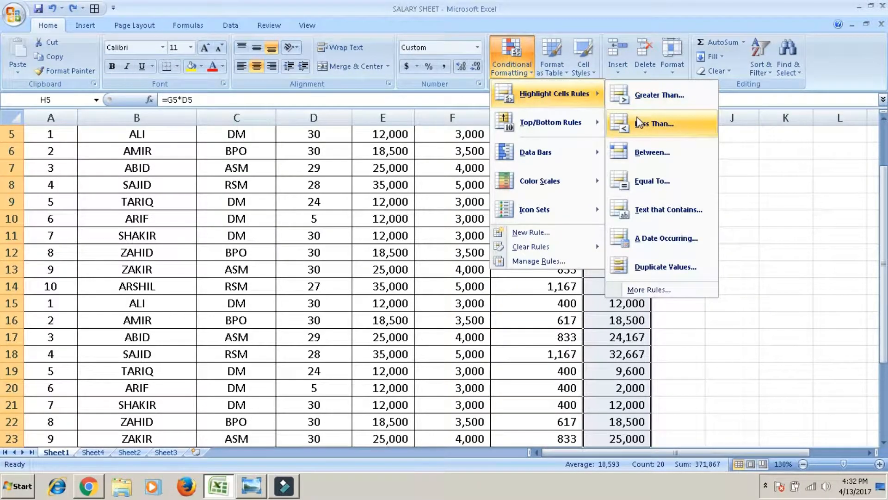
pyautogui.click(634, 211)
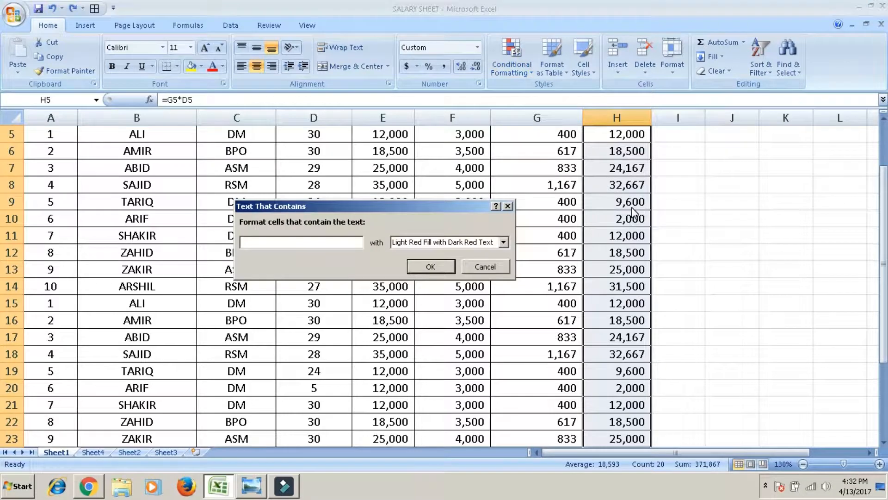
pyautogui.click(481, 267)
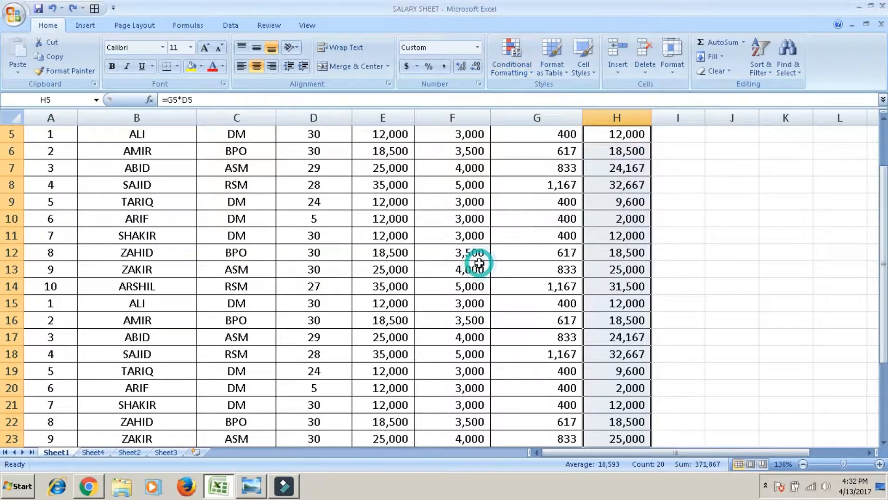
# Step: Replace the employee names in B8 and B10 with two different names that begin with the same text as the name in B5
pyautogui.click(363, 225)
pyautogui.press('Up')
pyautogui.press('Up')
pyautogui.press('Up')
pyautogui.press('Up')
pyautogui.press('Up')
pyautogui.press('Up')
pyautogui.press('Up')
pyautogui.press('Up')
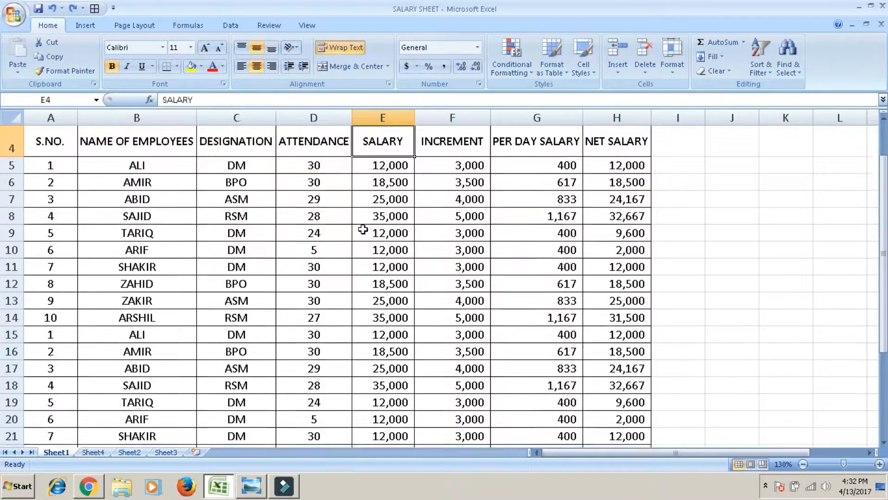
pyautogui.press('Down')
pyautogui.press('Down')
pyautogui.press('Down')
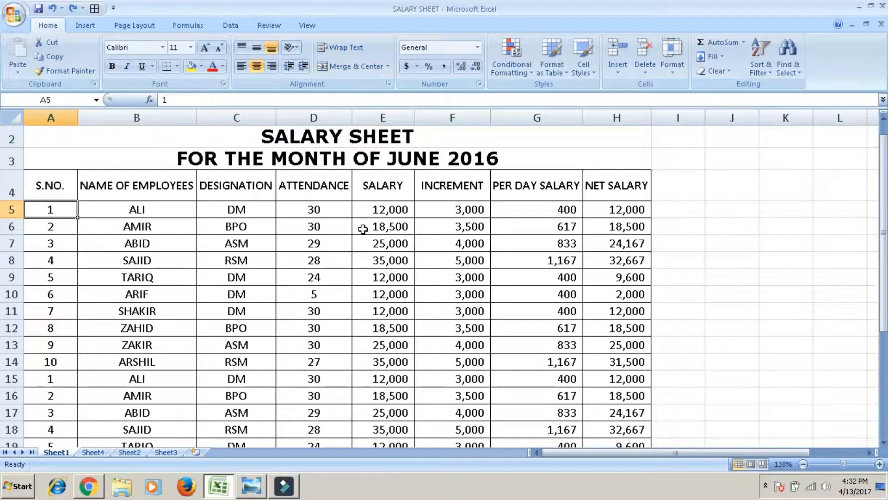
pyautogui.press('Right')
pyautogui.press('Right')
pyautogui.press('Down')
pyautogui.press('Left')
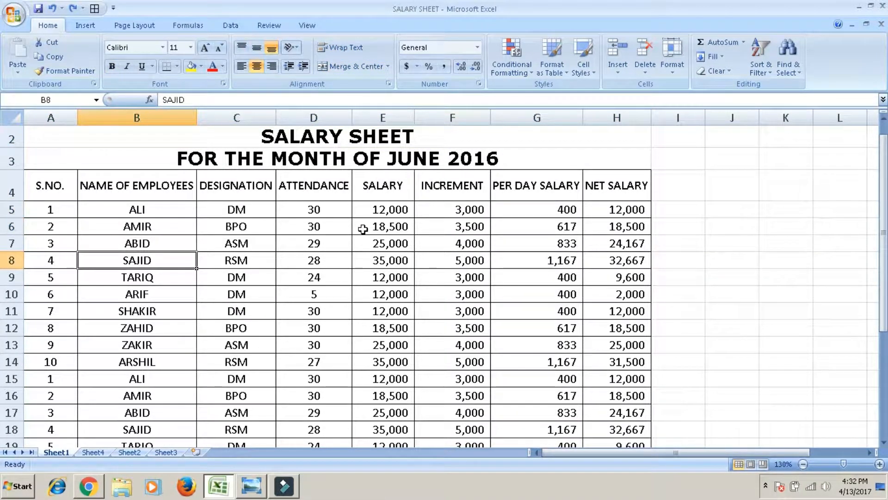
pyautogui.write('ALIYA')
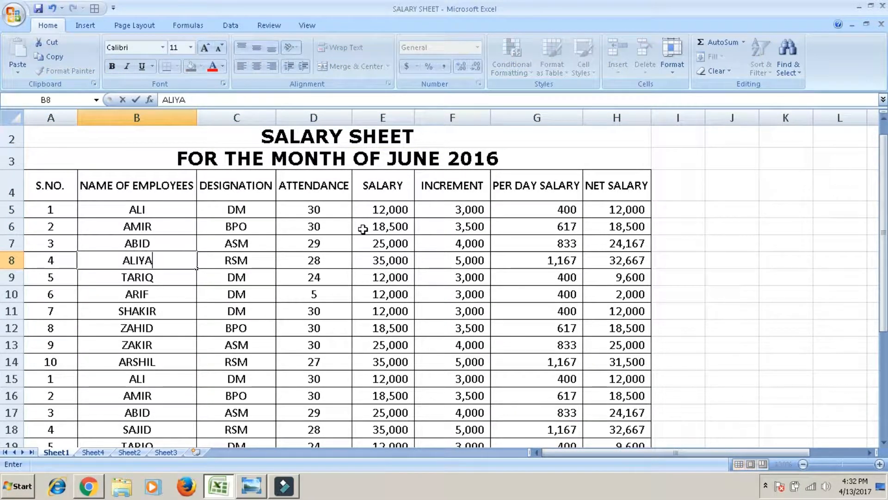
pyautogui.press('Return')
pyautogui.press('Return')
pyautogui.write('ALISHA')
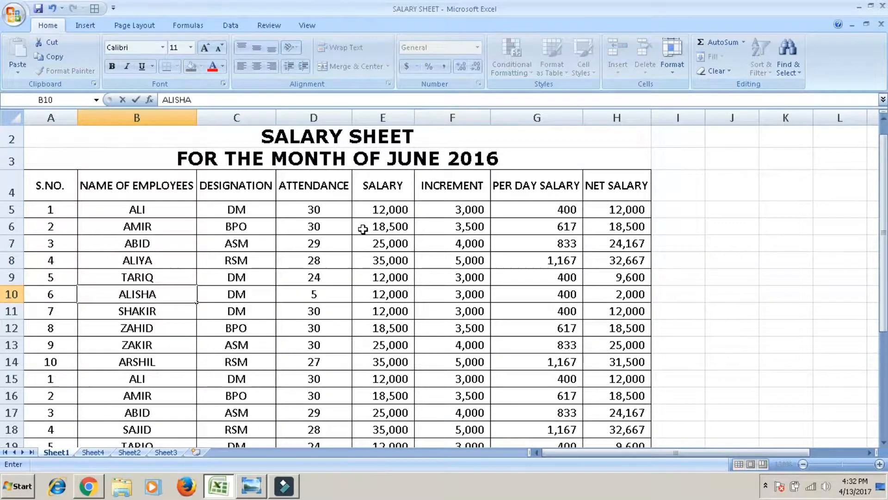
pyautogui.press('Return')
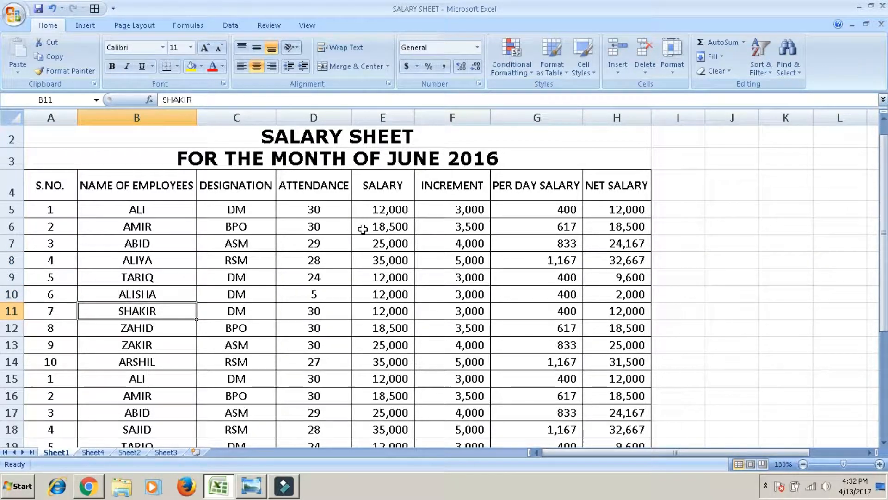
# Step: Preview an Equal To highlight on employee names B5:B14 using the name in B5, and cancel it
pyautogui.press('Up')
pyautogui.press('Up')
pyautogui.press('Up')
pyautogui.press('Up')
pyautogui.press('Up')
pyautogui.press('Up')
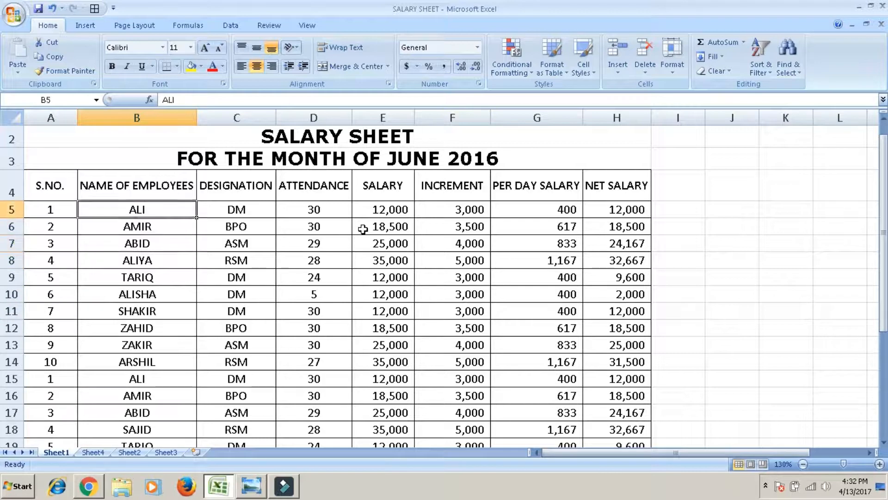
pyautogui.hotkey('shift', 'Down')
pyautogui.hotkey('shift', 'Down')
pyautogui.hotkey('shift', 'Down')
pyautogui.hotkey('shift', 'Down')
pyautogui.hotkey('shift', 'Down')
pyautogui.hotkey('shift', 'Down')
pyautogui.hotkey('shift', 'Down')
pyautogui.hotkey('shift', 'Down')
pyautogui.hotkey('shift', 'Down')
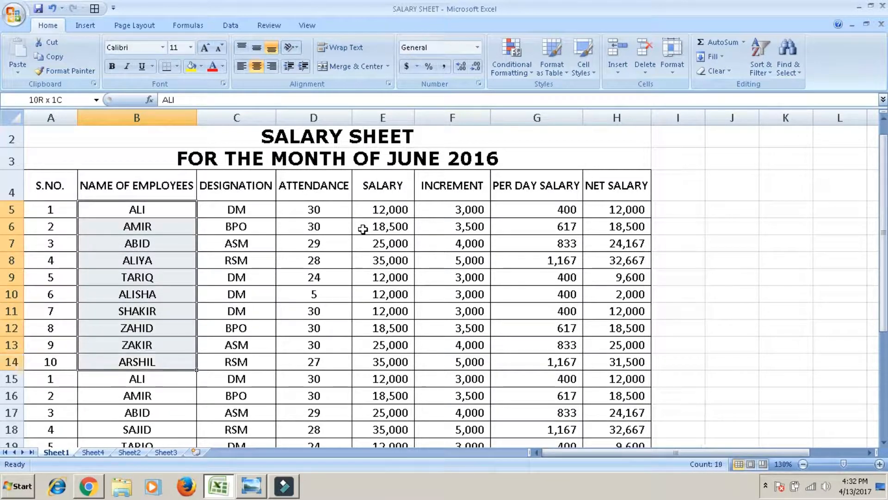
pyautogui.click(511, 68)
pyautogui.moveTo(530, 91)
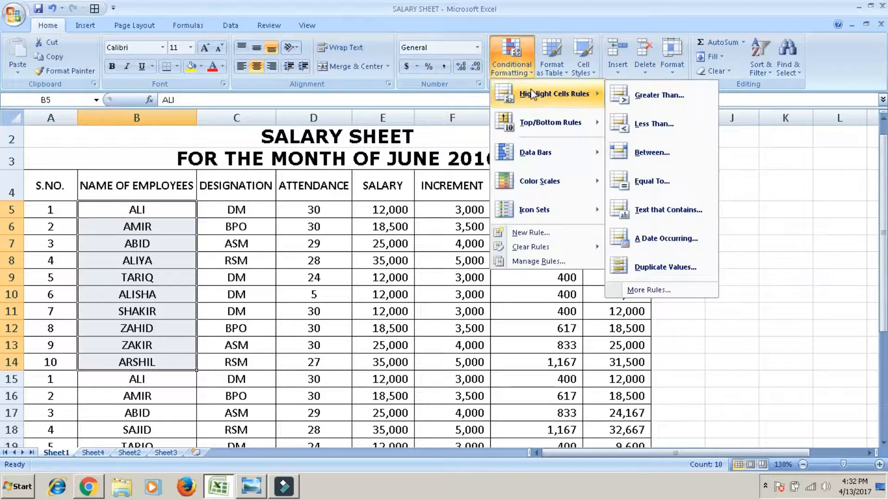
pyautogui.click(628, 185)
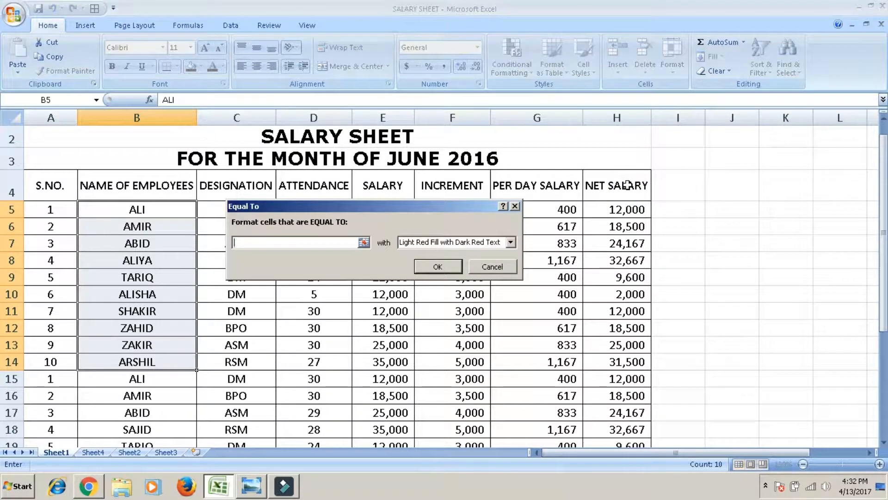
pyautogui.write('ALI')
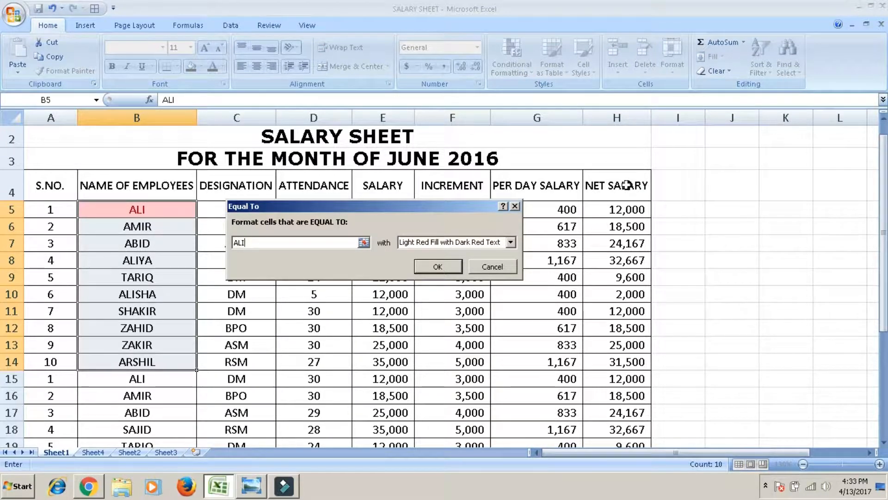
pyautogui.click(497, 267)
# Step: Try a Text That Contains highlight on B5:B14 for the name in B5 with Light Red Fill with Dark Red Text, and undo it
pyautogui.click(519, 72)
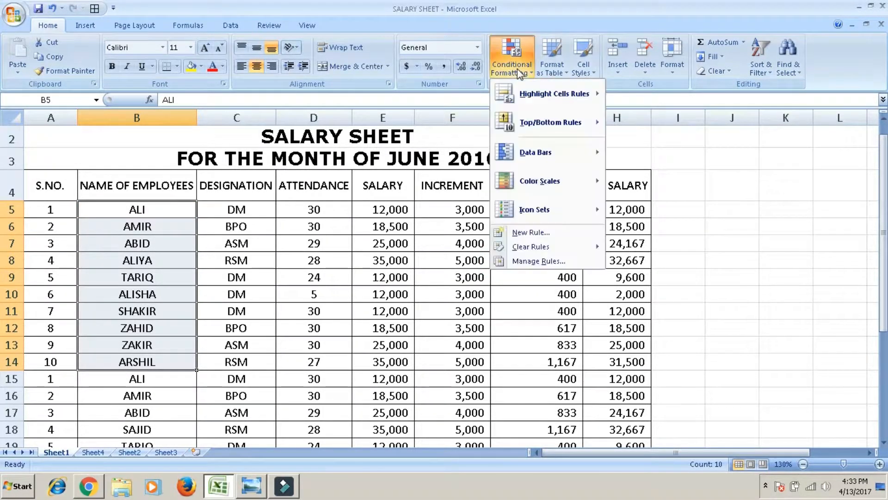
pyautogui.moveTo(551, 94)
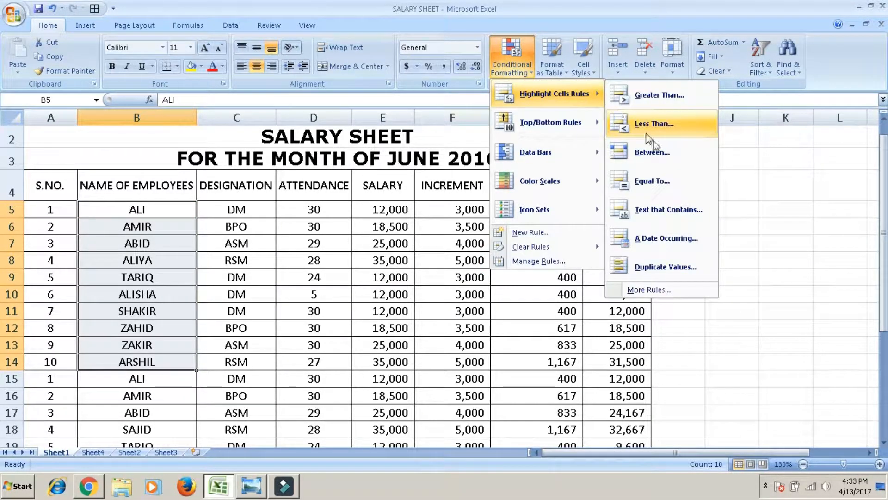
pyautogui.click(637, 199)
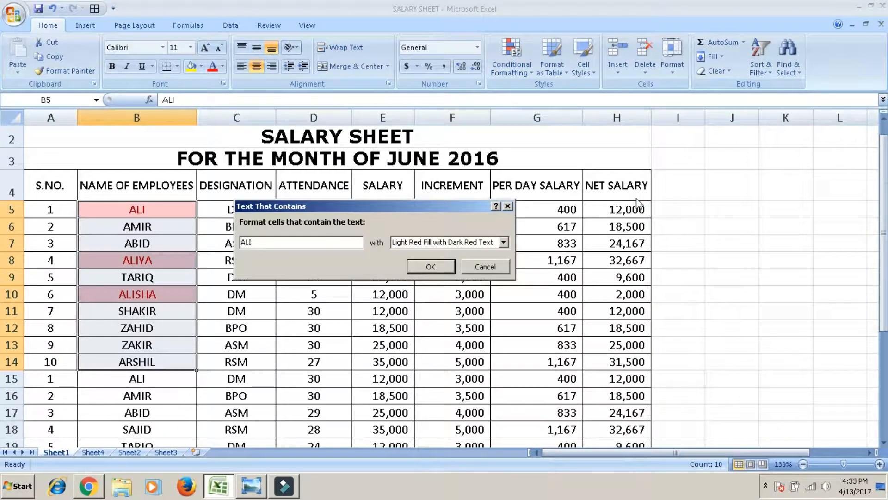
pyautogui.press('BackSpace')
pyautogui.write('A')
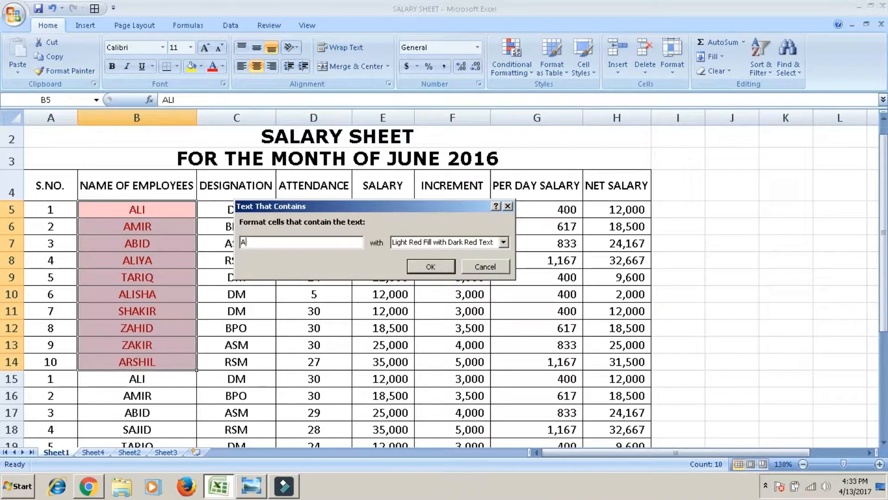
pyautogui.write('LI')
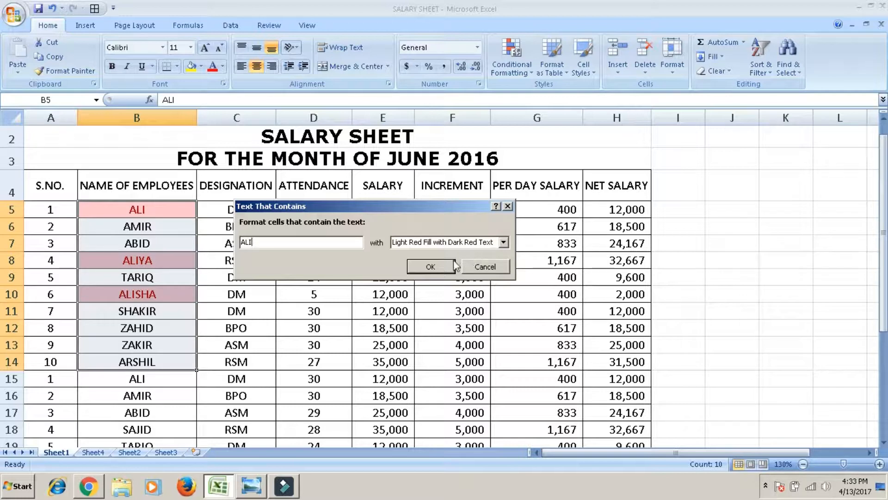
pyautogui.click(430, 267)
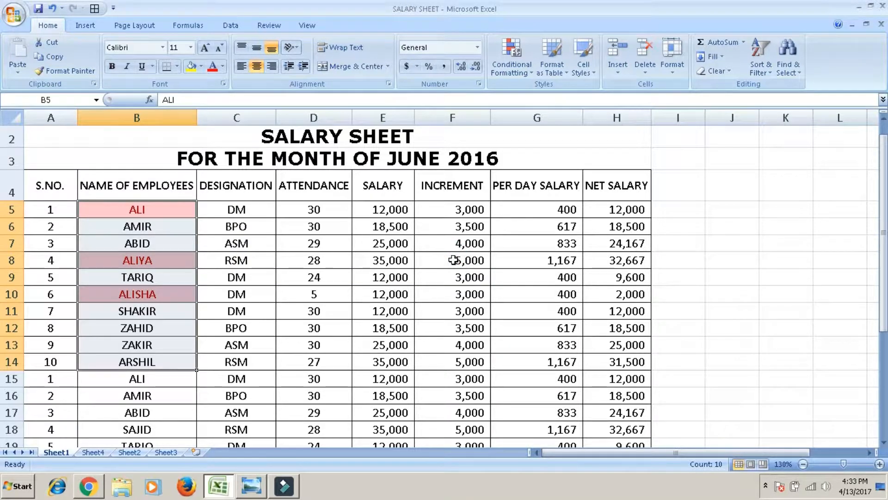
pyautogui.hotkey('ctrl', 'z')
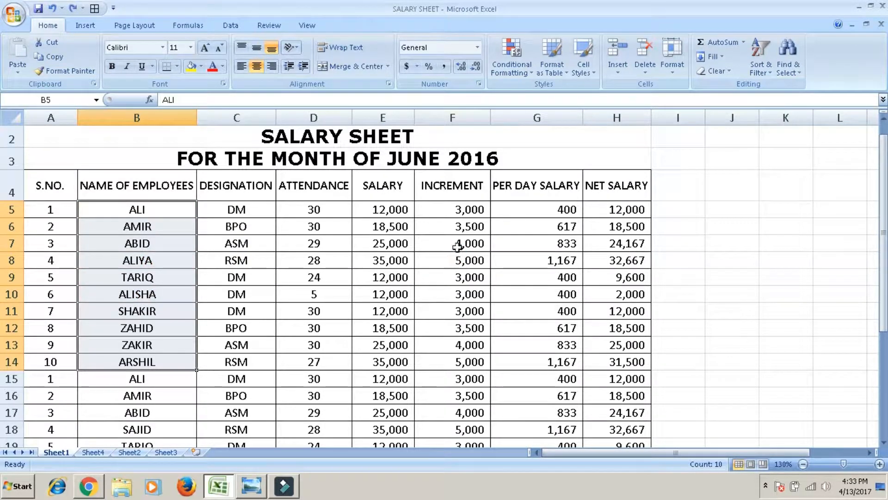
# Step: Inspect the date period options of the A Date Occurring highlight rule and close it without applying
pyautogui.click(515, 68)
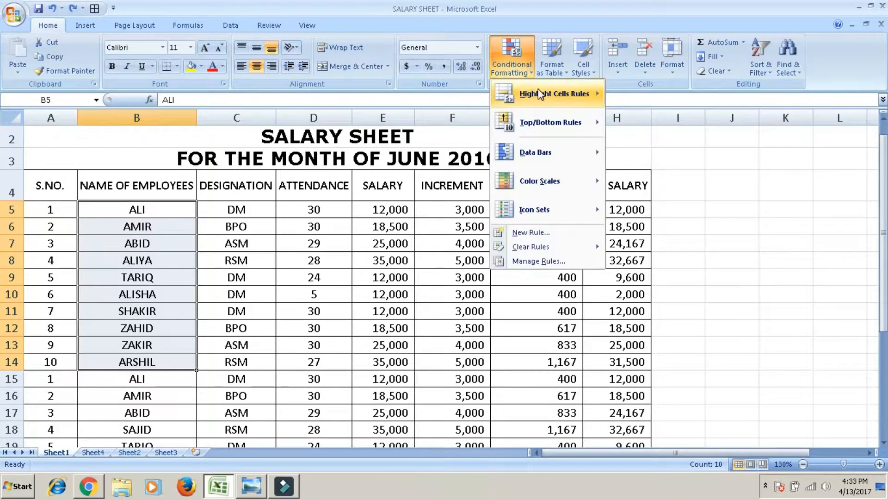
pyautogui.moveTo(541, 94)
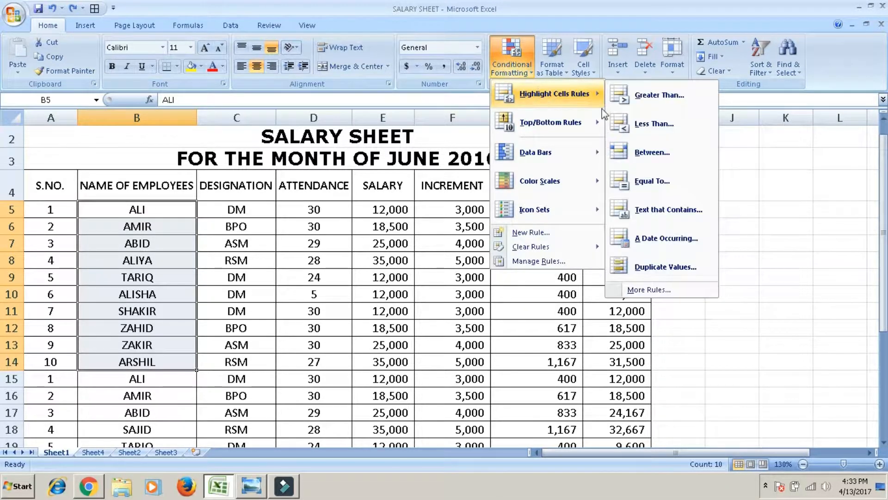
pyautogui.click(640, 244)
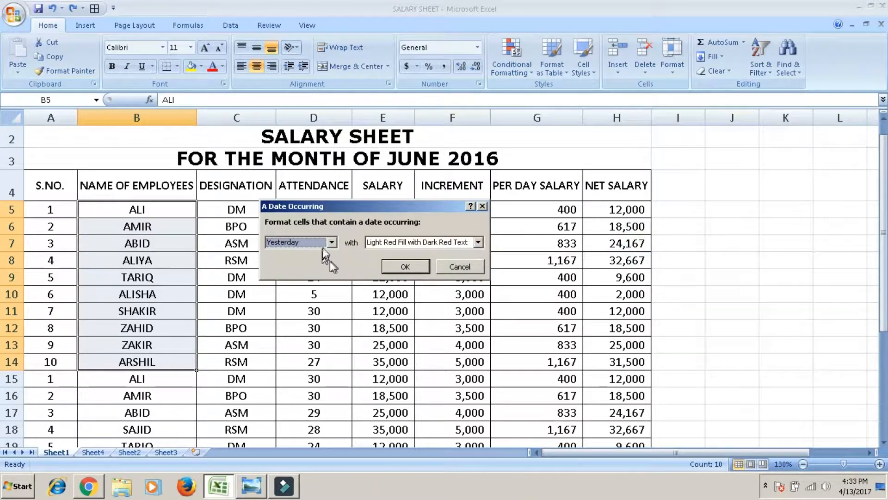
pyautogui.click(330, 243)
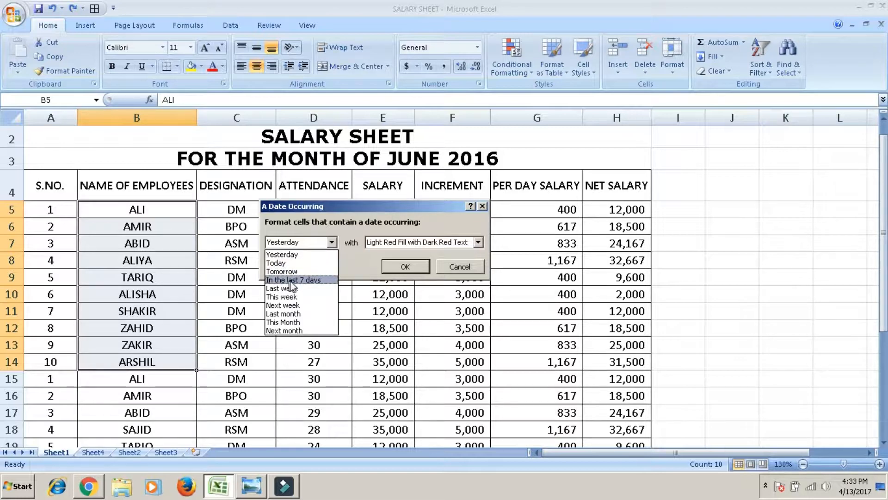
pyautogui.click(448, 269)
pyautogui.click(448, 268)
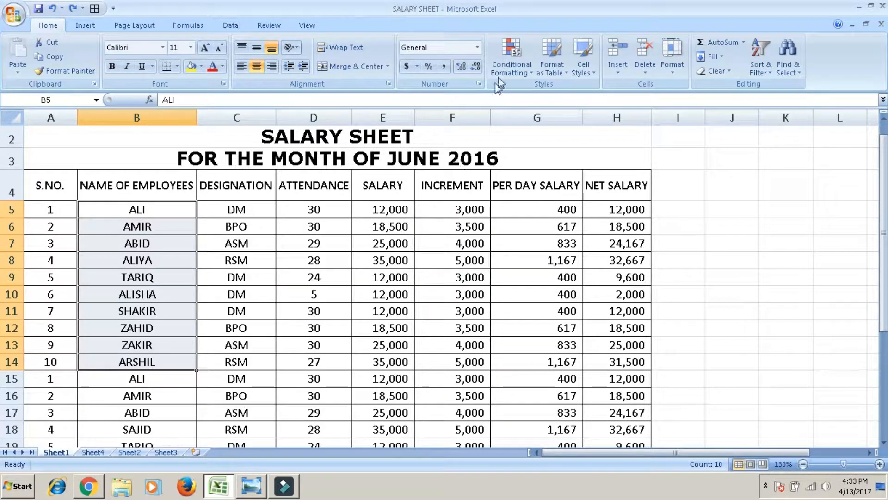
pyautogui.click(514, 46)
pyautogui.moveTo(546, 83)
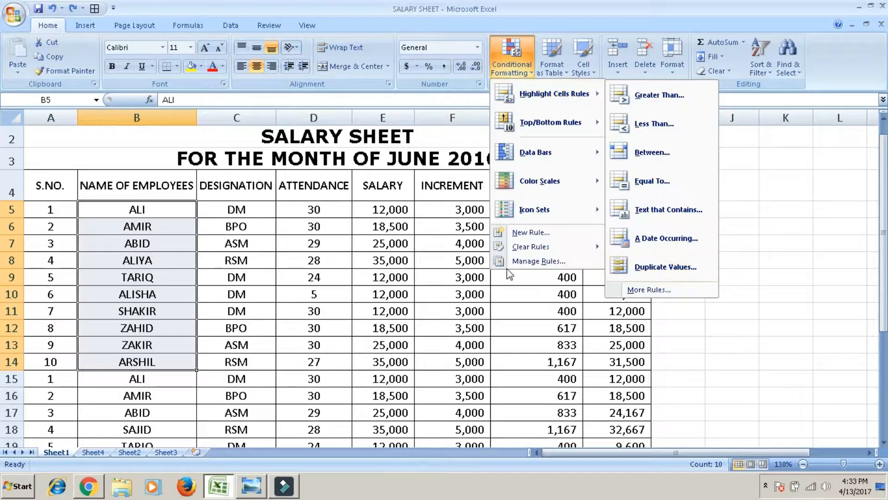
pyautogui.click(409, 277)
# Step: Preview the Duplicate Values highlight rule on net salaries H5:H24 and close it without applying
pyautogui.click(612, 211)
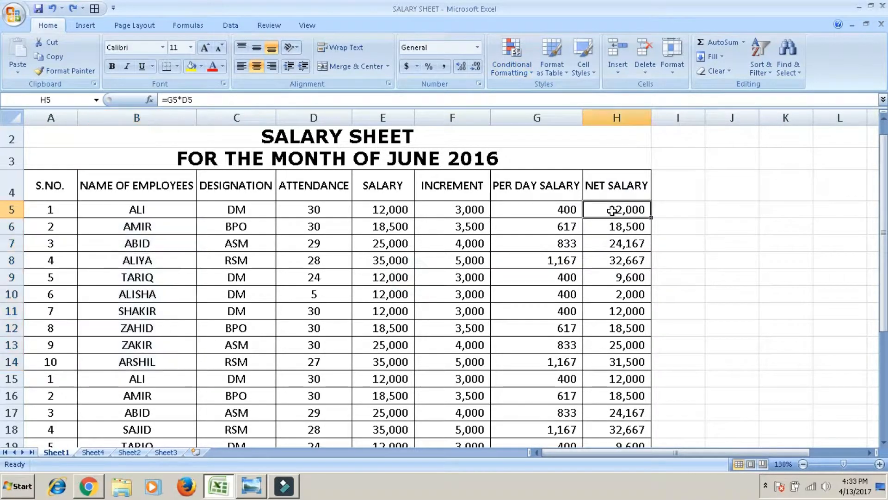
pyautogui.hotkey('shift', 'Down')
pyautogui.hotkey('shift', 'Down')
pyautogui.hotkey('shift', 'Down')
pyautogui.hotkey('shift', 'Down')
pyautogui.hotkey('shift', 'Down')
pyautogui.hotkey('shift', 'Down')
pyautogui.hotkey('shift', 'Down')
pyautogui.hotkey('shift', 'Down')
pyautogui.hotkey('shift', 'Down')
pyautogui.hotkey('shift', 'Down')
pyautogui.hotkey('shift', 'Down')
pyautogui.hotkey('shift', 'Down')
pyautogui.hotkey('shift', 'Down')
pyautogui.hotkey('shift', 'Down')
pyautogui.hotkey('shift', 'Down')
pyautogui.hotkey('shift', 'Down')
pyautogui.hotkey('shift', 'Down')
pyautogui.hotkey('shift', 'Down')
pyautogui.hotkey('shift', 'Down')
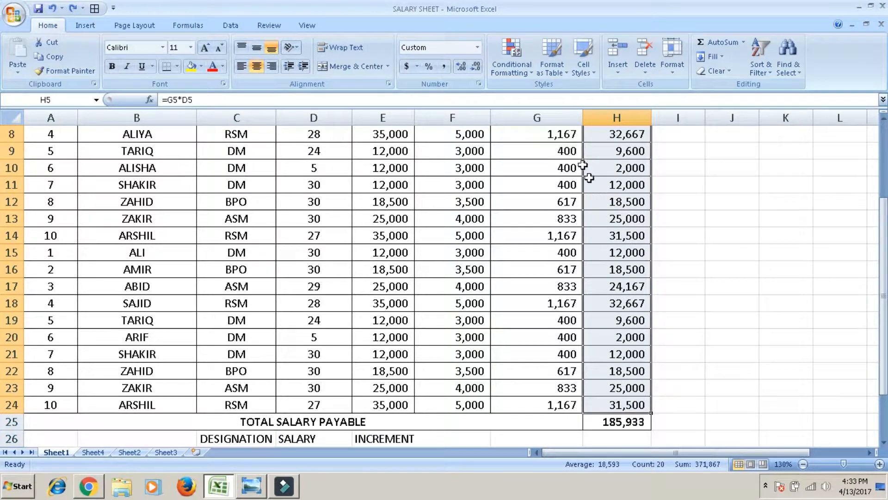
pyautogui.click(520, 70)
pyautogui.moveTo(578, 94)
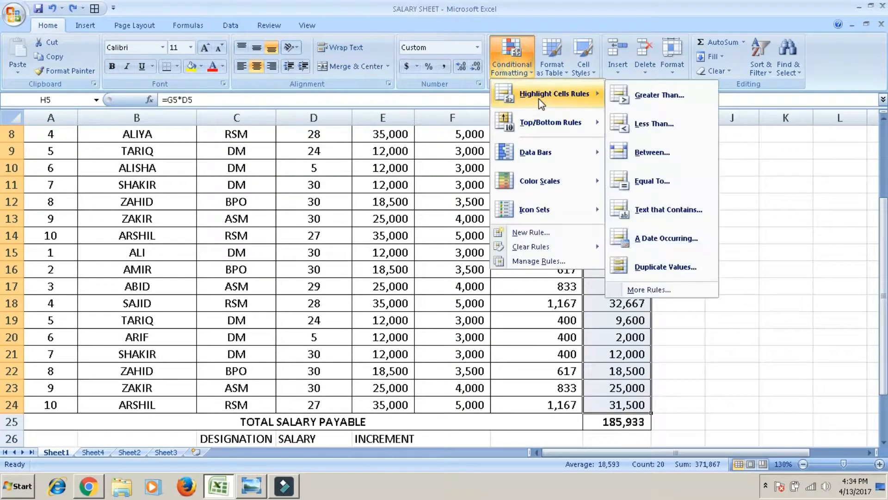
pyautogui.click(641, 265)
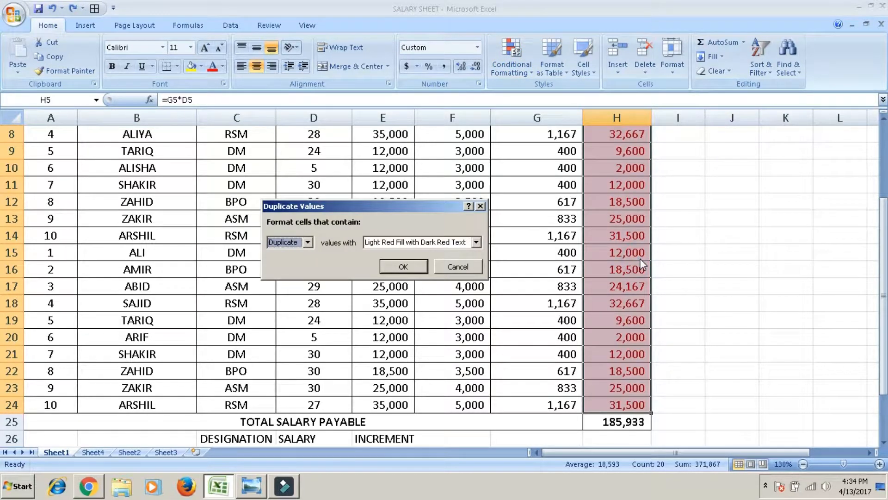
pyautogui.click(472, 273)
# Step: Examine the salary table from the header rows down to row 15 for repeated employee entries
pyautogui.click(416, 236)
pyautogui.press('Up')
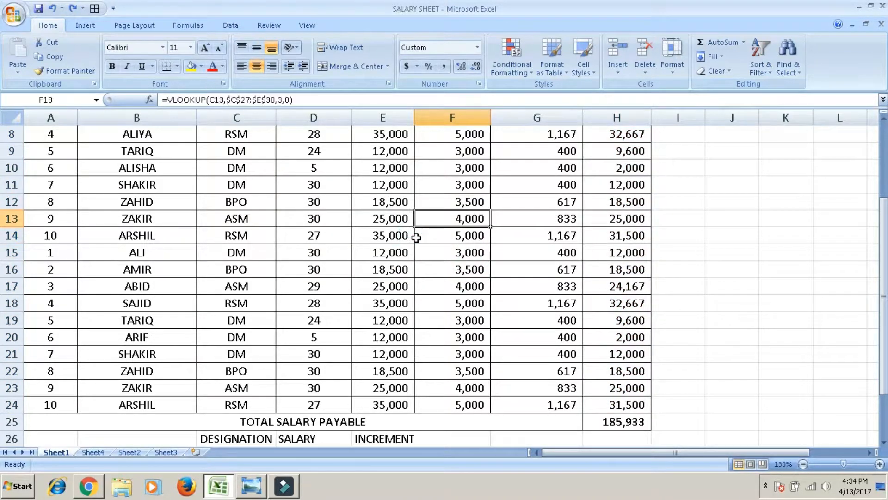
pyautogui.press('Up')
pyautogui.press('Up')
pyautogui.press('Up')
pyautogui.press('Up')
pyautogui.press('Up')
pyautogui.press('Up')
pyautogui.press('Up')
pyautogui.press('Up')
pyautogui.press('Up')
pyautogui.press('Up')
pyautogui.press('Down')
pyautogui.press('Right')
pyautogui.press('Right')
pyautogui.press('Down')
pyautogui.press('Down')
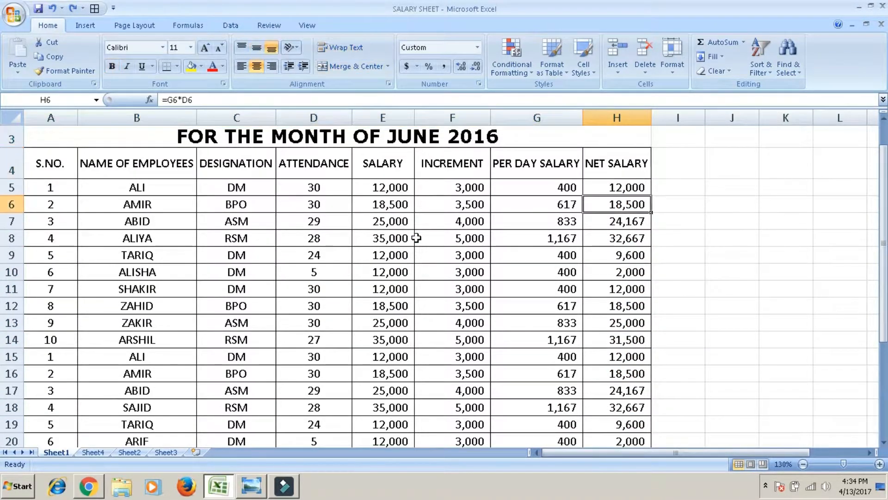
pyautogui.press('Right')
pyautogui.press('Left')
pyautogui.press('Left')
pyautogui.press('Left')
pyautogui.press('Left')
pyautogui.press('Left')
pyautogui.press('Left')
pyautogui.press('Left')
pyautogui.press('Left')
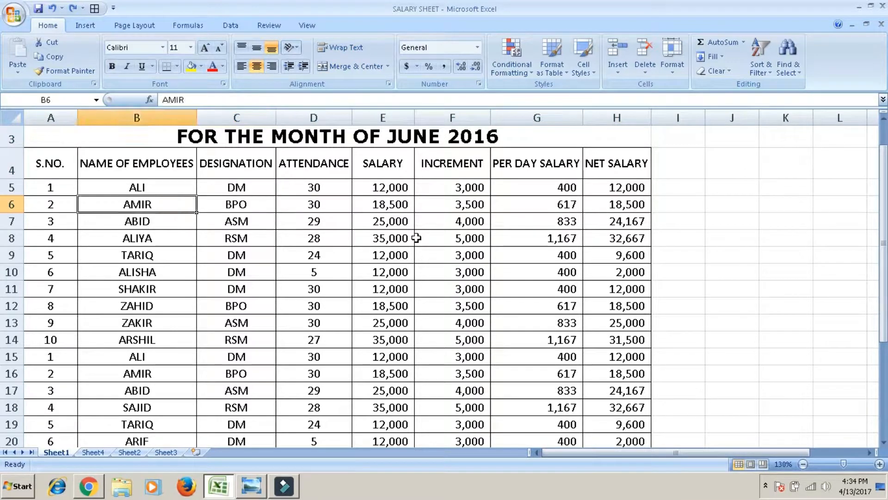
pyautogui.press('Down')
pyautogui.press('Down')
pyautogui.press('Down')
pyautogui.press('Down')
pyautogui.press('Down')
pyautogui.press('Down')
pyautogui.press('Down')
pyautogui.press('Down')
pyautogui.press('Down')
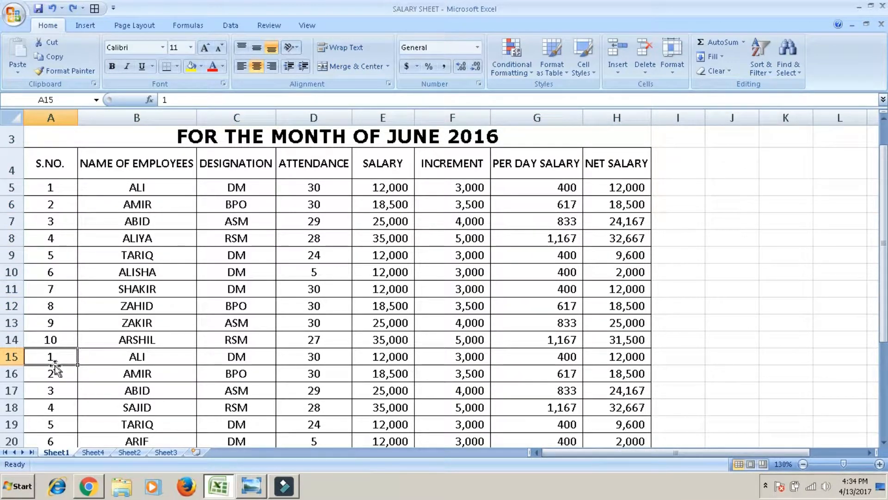
# Step: Delete the ten repeated employee rows 15 to 24 between the S.NO. 10 entry and the TOTAL SALARY PAYABLE row
pyautogui.click(12, 357)
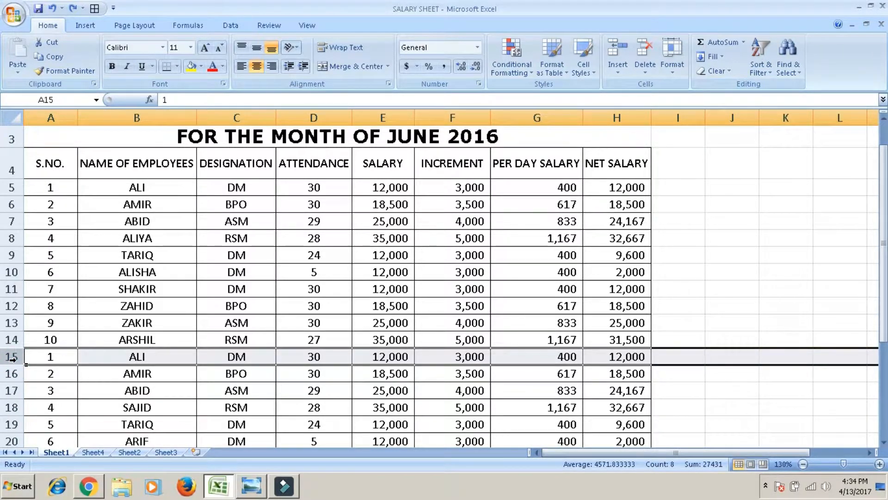
pyautogui.hotkey('ctrl', '-')
pyautogui.hotkey('ctrl', '-')
pyautogui.hotkey('ctrl', '-')
pyautogui.hotkey('ctrl', '-')
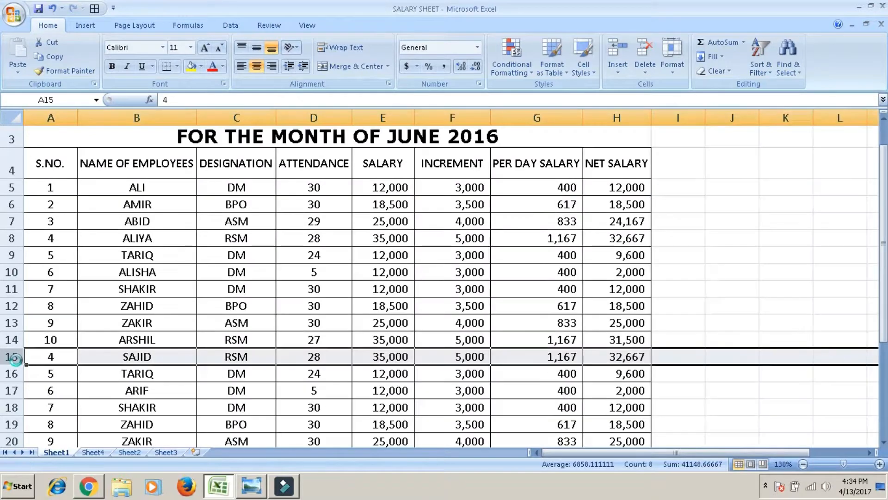
pyautogui.hotkey('ctrl', '-')
pyautogui.hotkey('ctrl', '-')
pyautogui.hotkey('ctrl', '-')
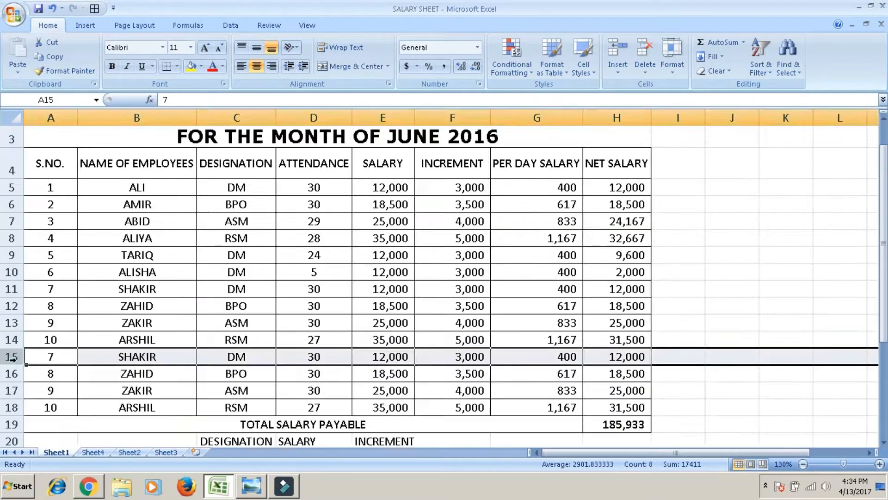
pyautogui.hotkey('ctrl', '-')
pyautogui.hotkey('ctrl', '-')
pyautogui.hotkey('ctrl', '-')
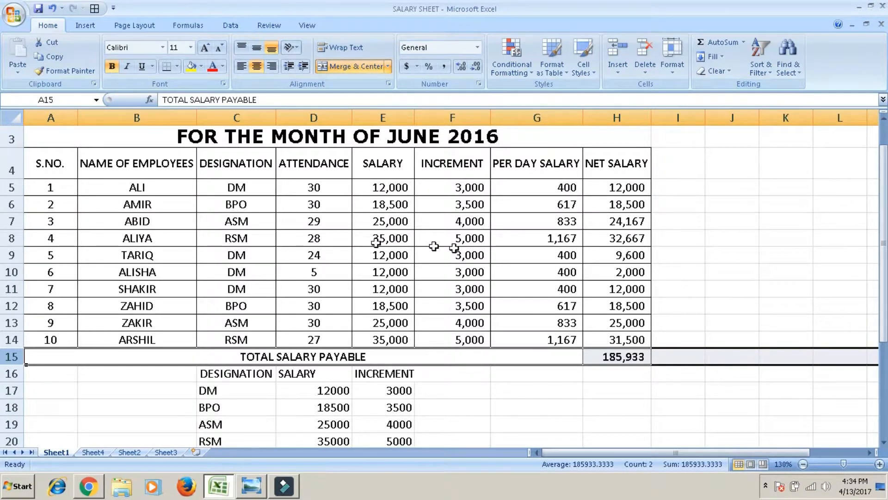
# Step: Start a Duplicate Values highlight rule for the net salaries in H5:H14
pyautogui.click(159, 180)
pyautogui.press('Right')
pyautogui.press('Right')
pyautogui.press('Right')
pyautogui.press('Right')
pyautogui.press('Right')
pyautogui.press('Right')
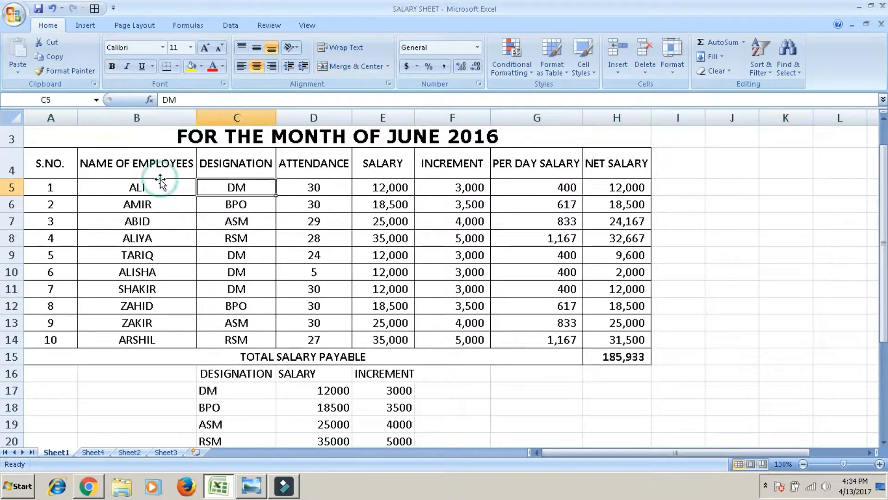
pyautogui.hotkey('shift', 'Down')
pyautogui.hotkey('shift', 'Down')
pyautogui.hotkey('shift', 'Down')
pyautogui.hotkey('shift', 'Down')
pyautogui.hotkey('shift', 'Down')
pyautogui.hotkey('shift', 'Down')
pyautogui.hotkey('shift', 'Down')
pyautogui.hotkey('shift', 'Down')
pyautogui.hotkey('shift', 'Down')
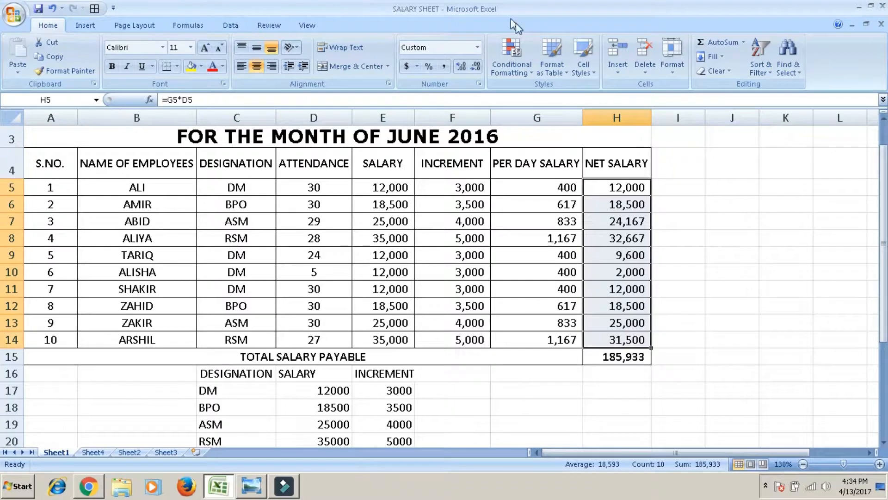
pyautogui.click(520, 53)
pyautogui.moveTo(574, 94)
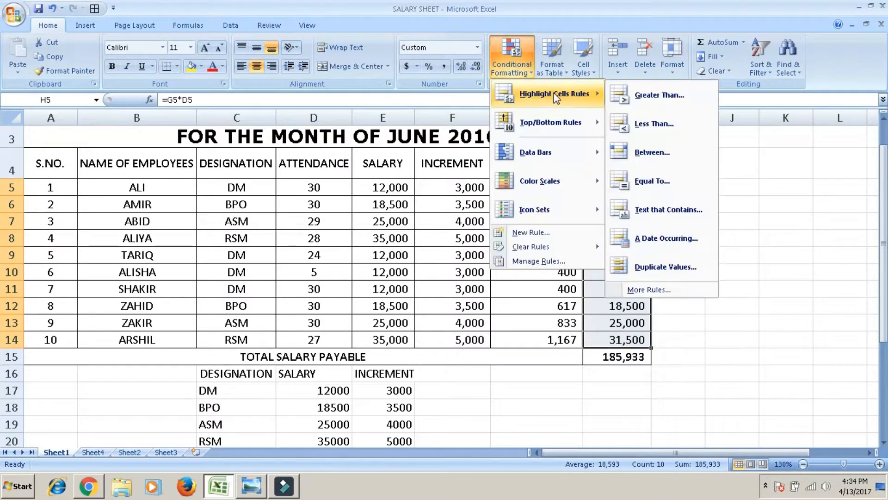
pyautogui.click(653, 266)
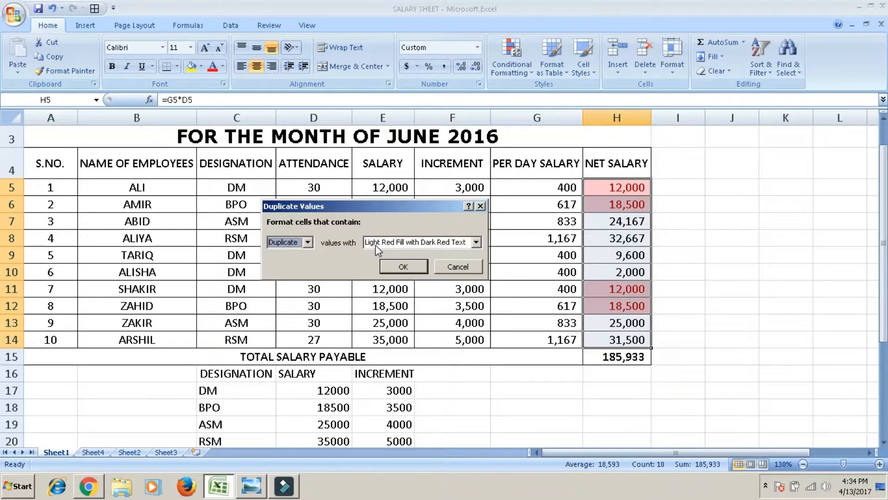
# Step: Make the rule format Unique values with Yellow Fill with Dark Yellow Text and apply it to the net salaries
pyautogui.click(307, 242)
pyautogui.click(305, 244)
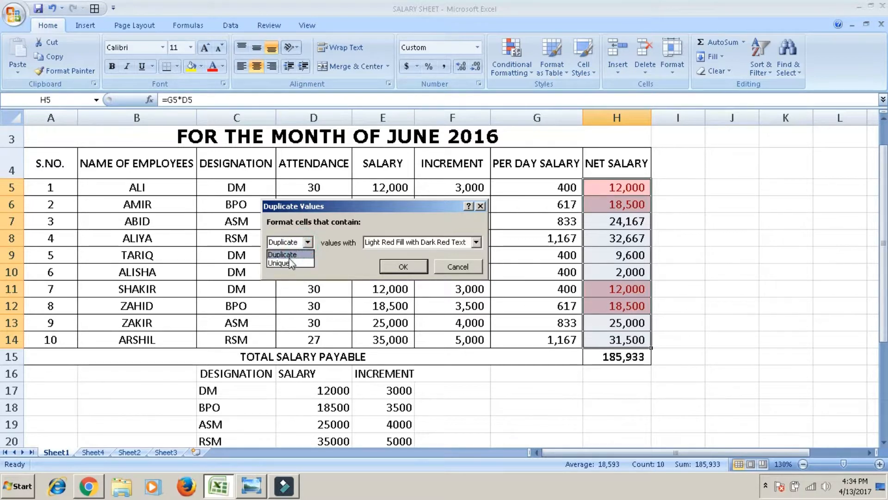
pyautogui.click(281, 263)
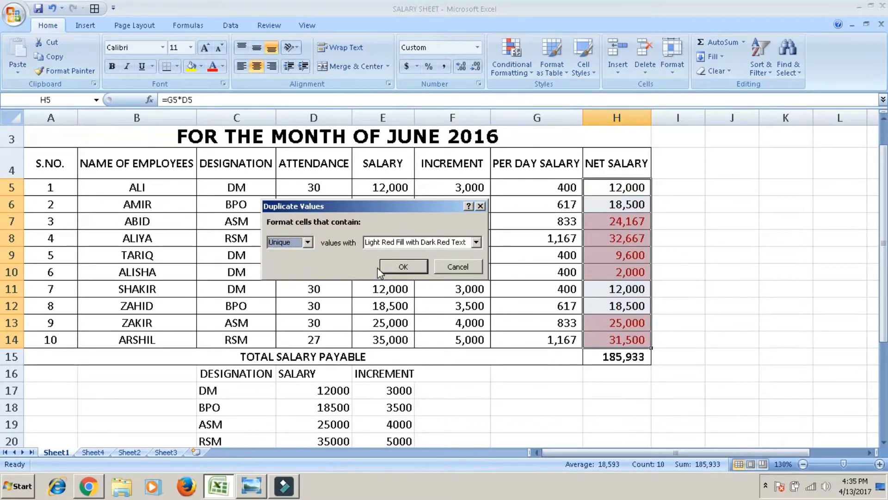
pyautogui.click(414, 246)
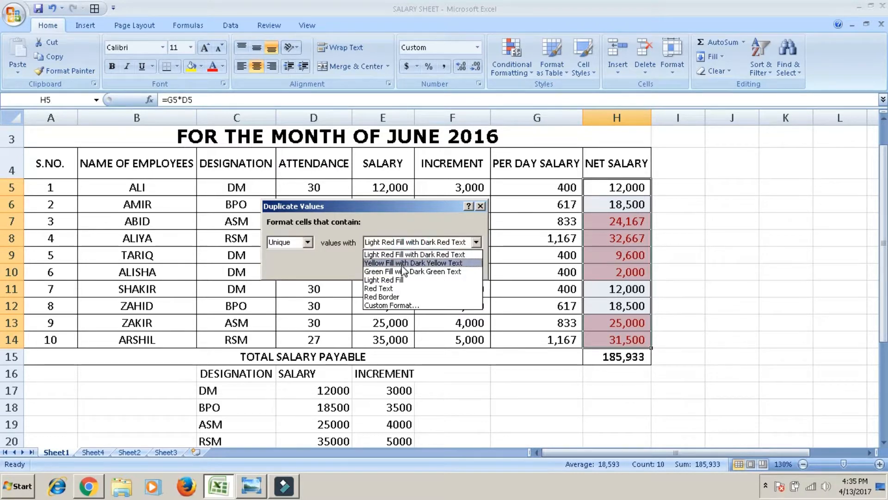
pyautogui.click(404, 262)
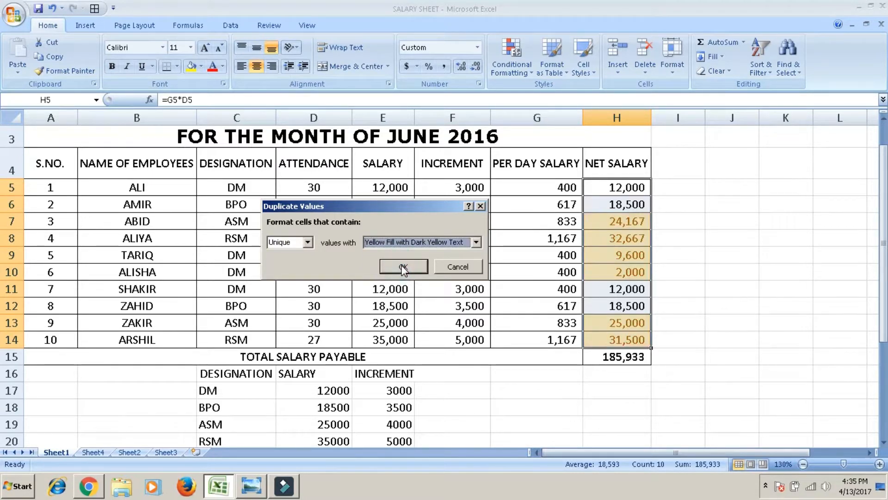
pyautogui.click(404, 267)
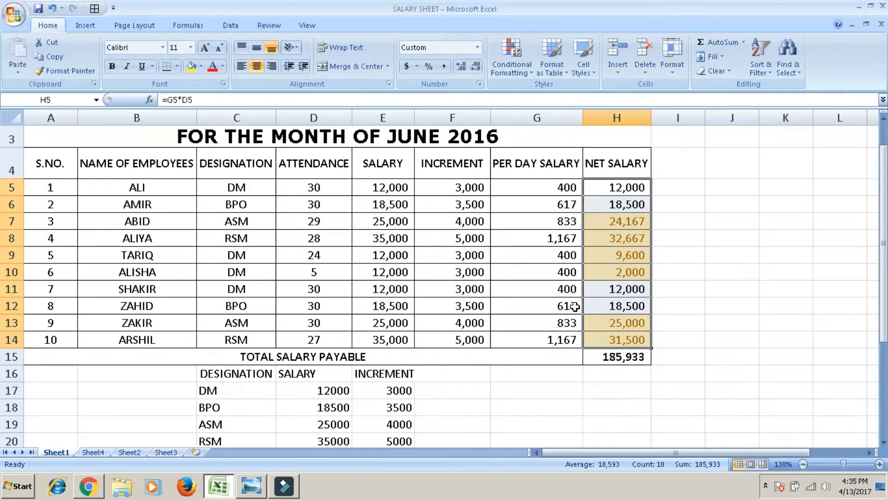
pyautogui.click(702, 281)
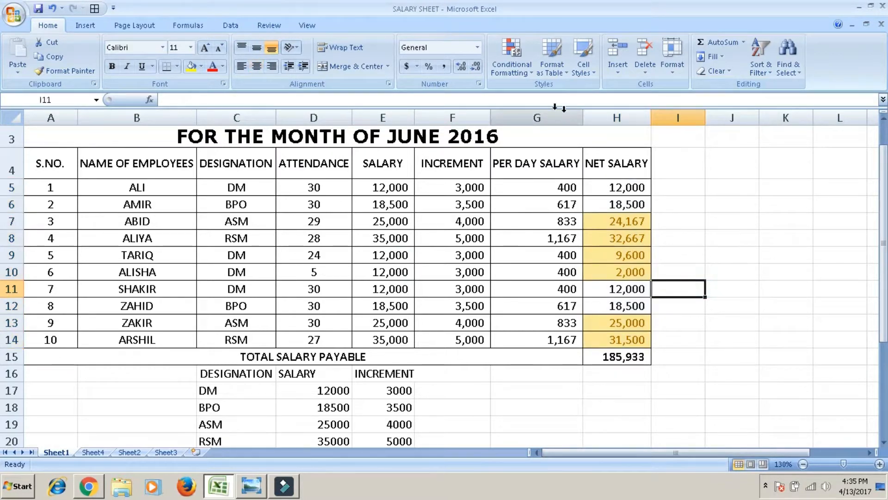
pyautogui.click(525, 73)
pyautogui.moveTo(537, 94)
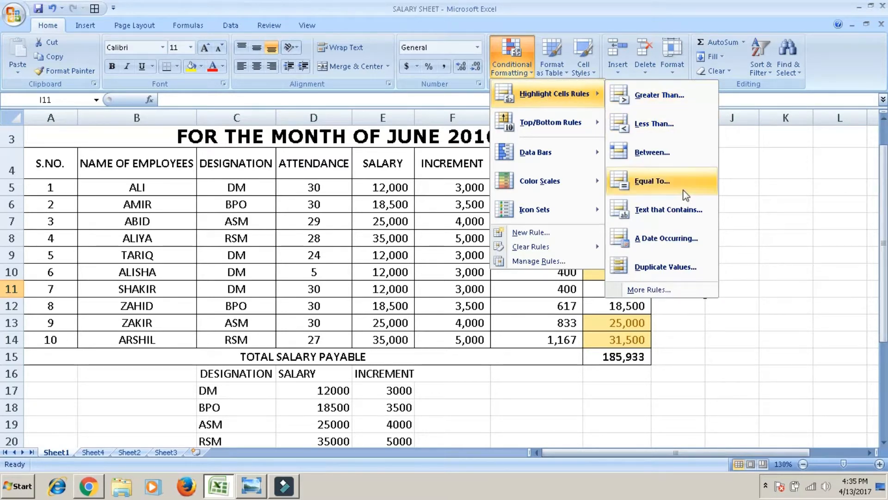
pyautogui.click(746, 293)
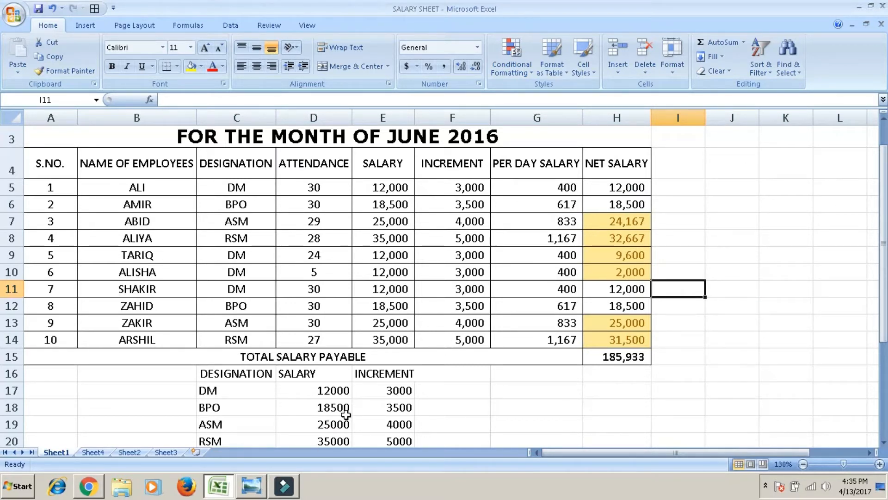
# Step: Switch to Windows Photo Viewer to show the closing image "Last Page copy"
pyautogui.click(255, 485)
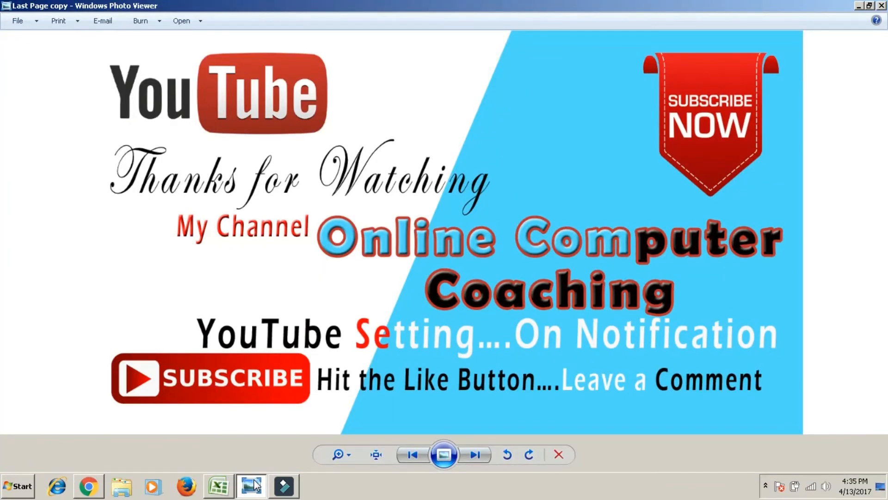